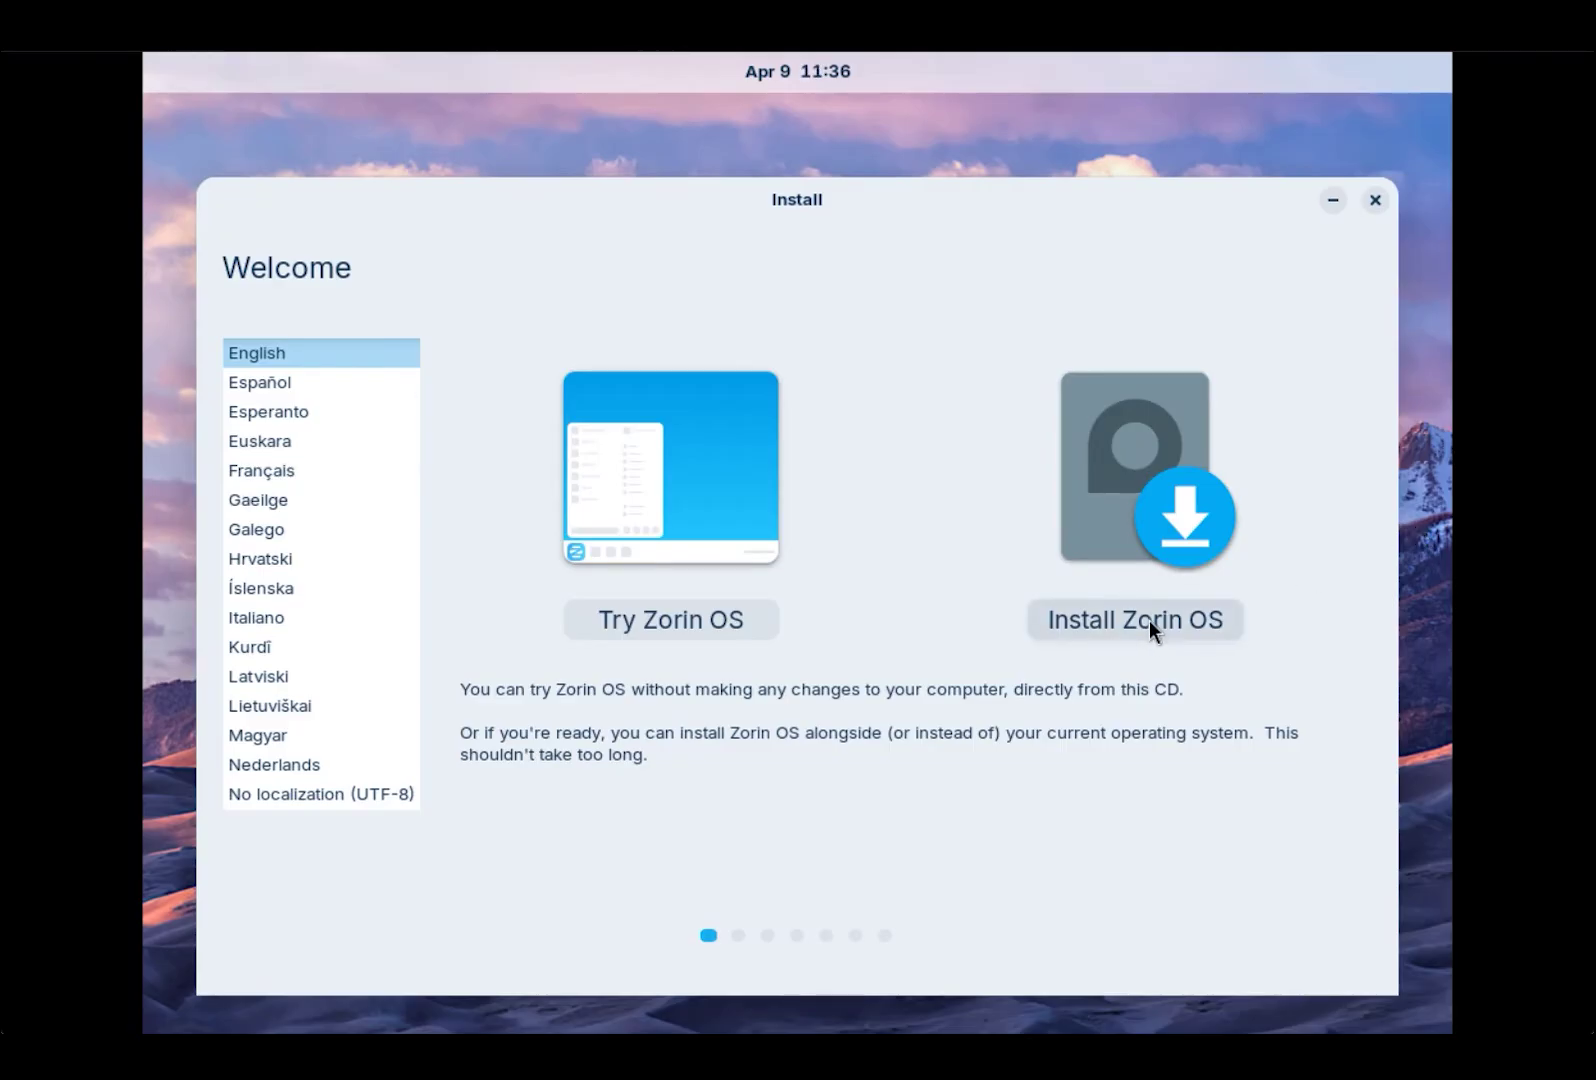
Start the Zorin OS live session without installing, and open the Disks utility
left_click(700, 614)
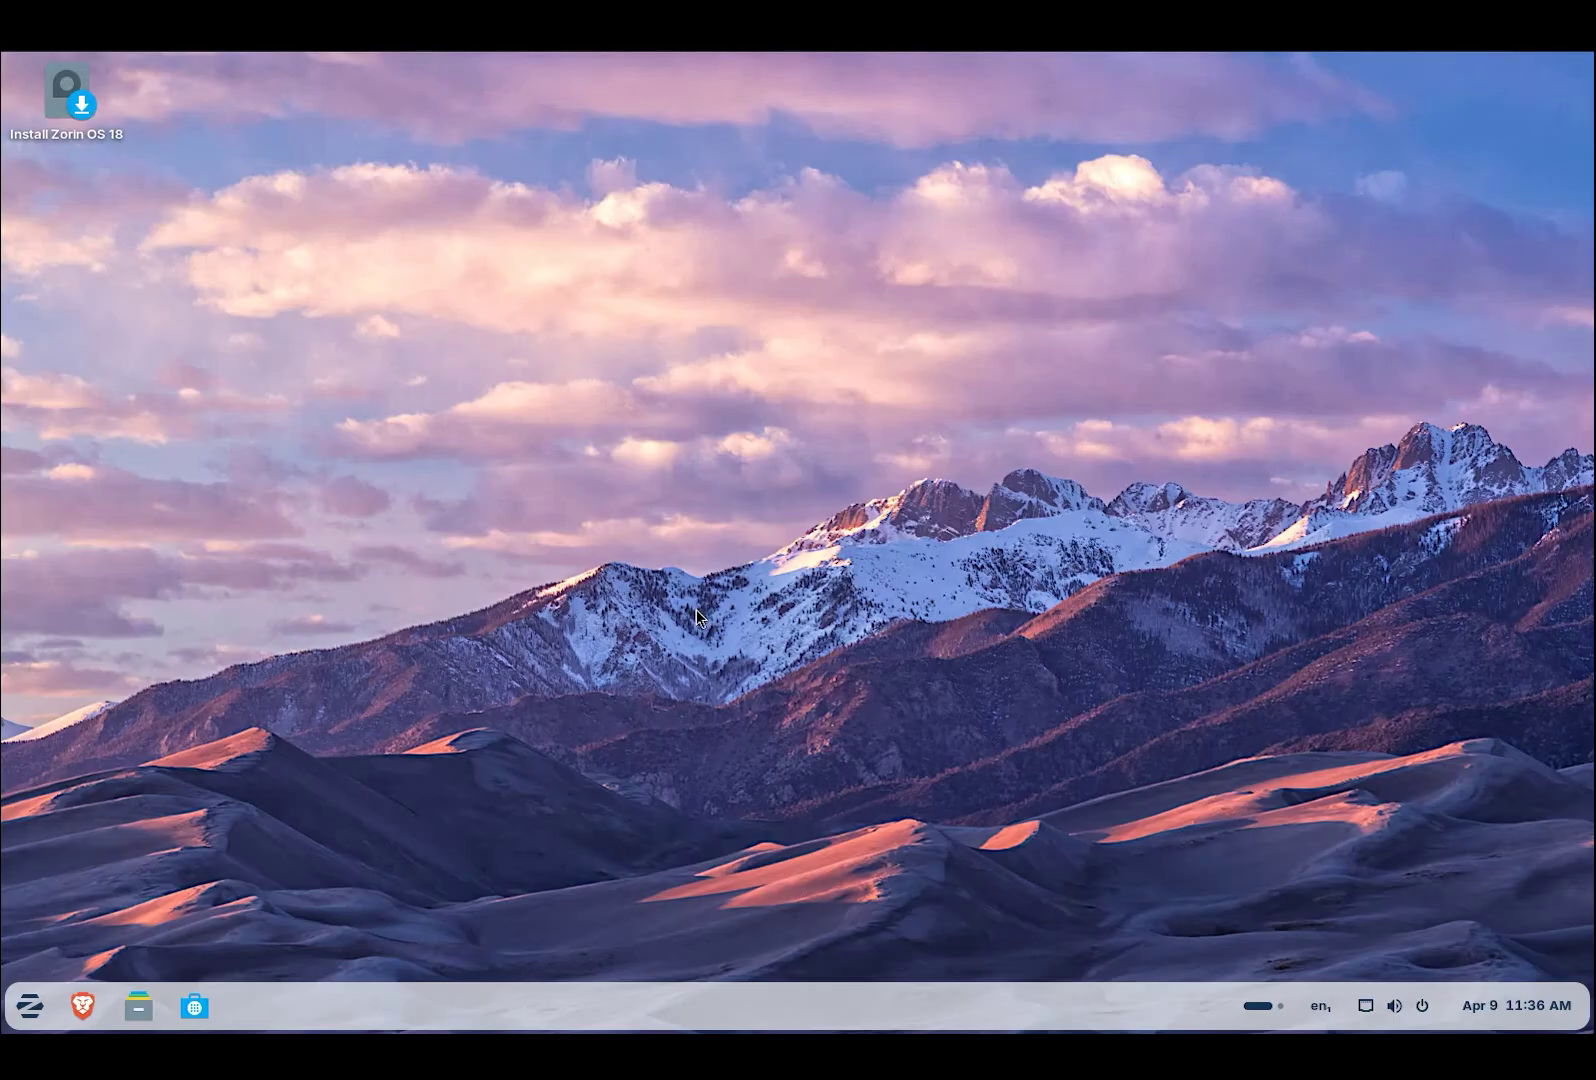
left_click(30, 1006)
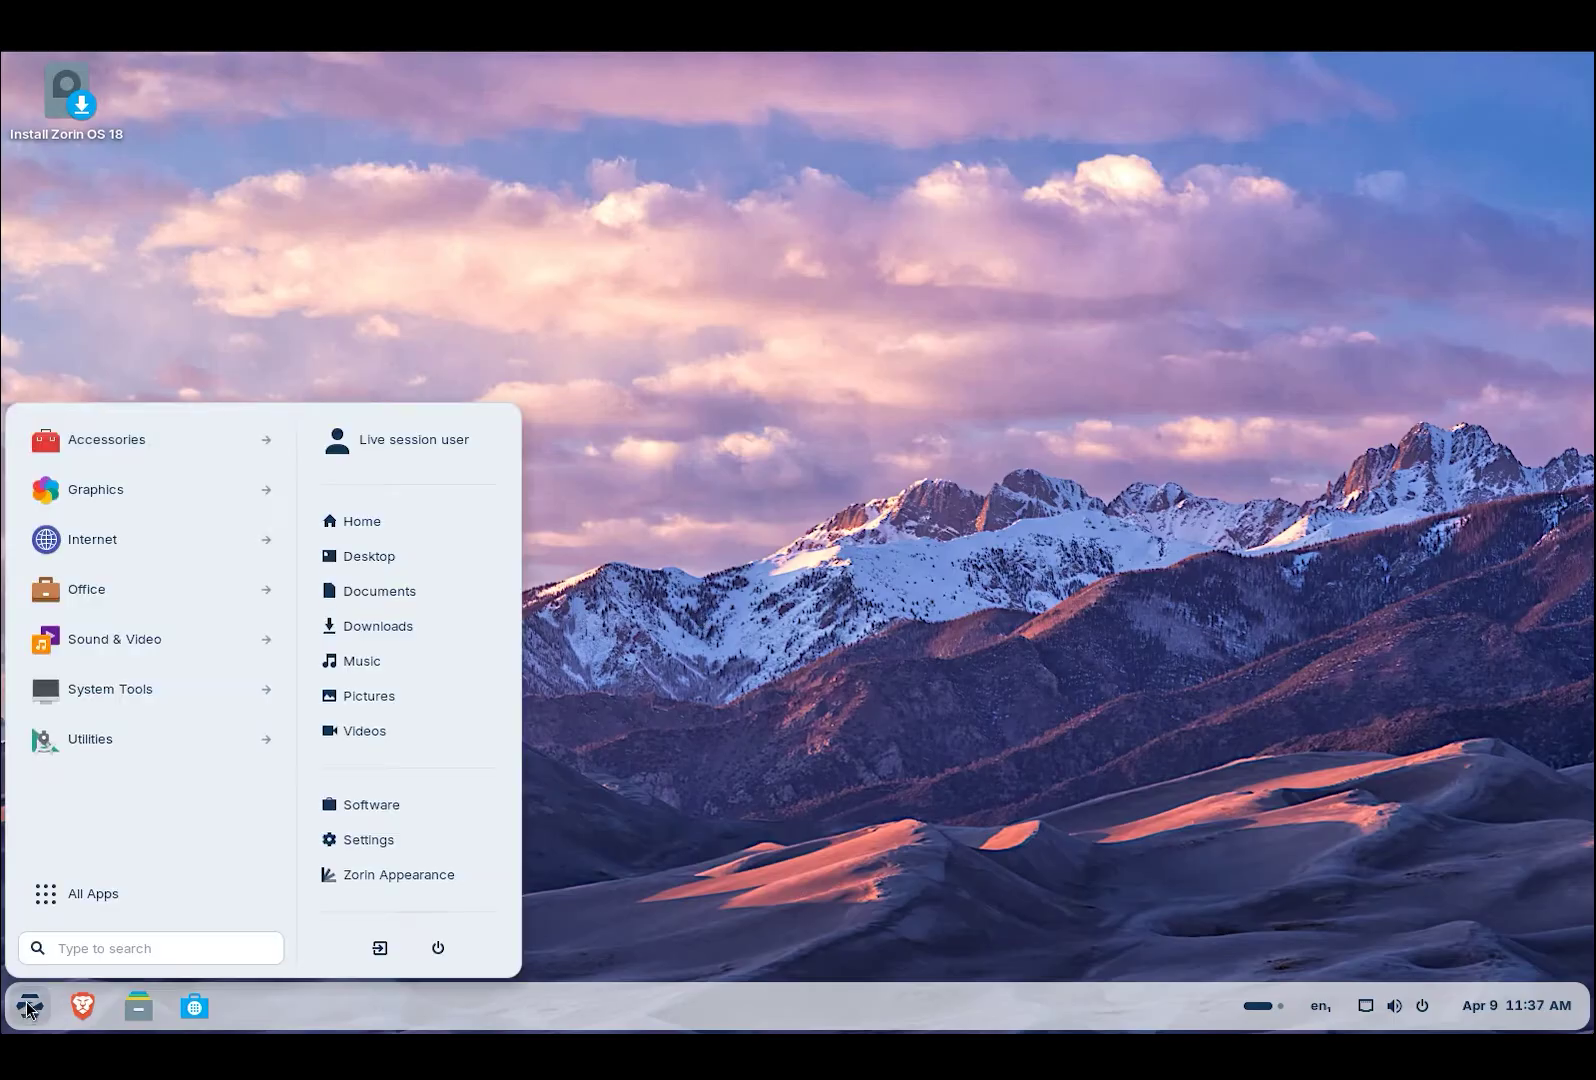
left_click(144, 740)
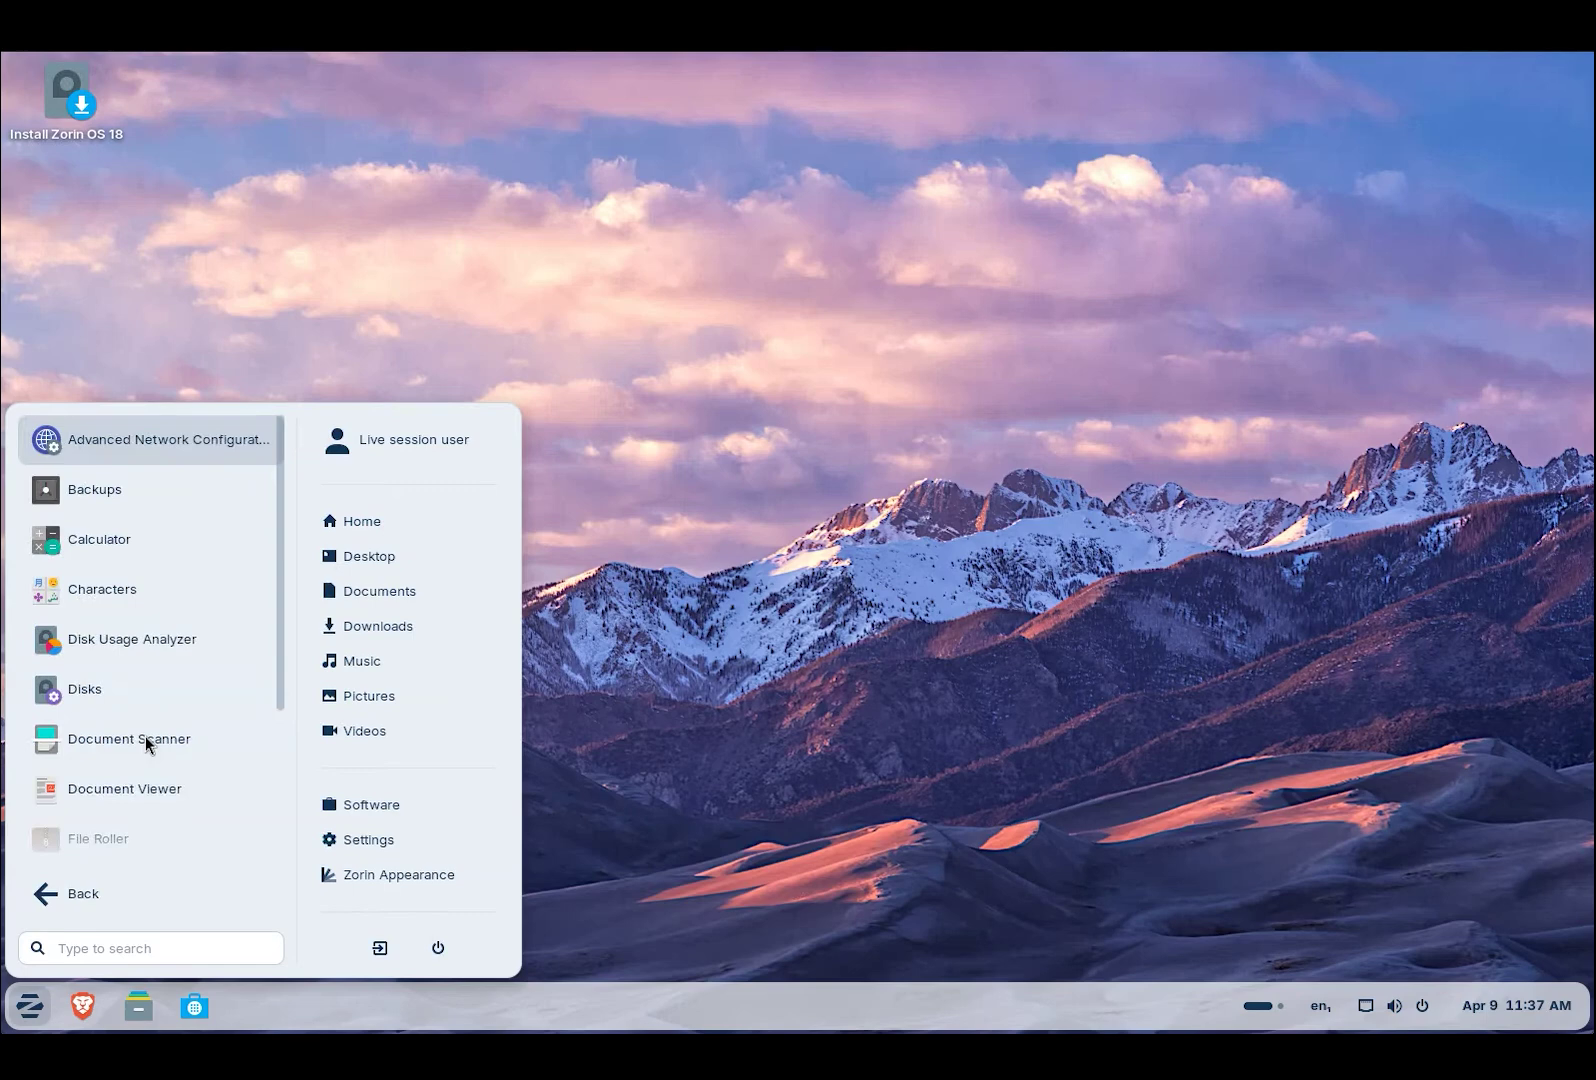
left_click(144, 723)
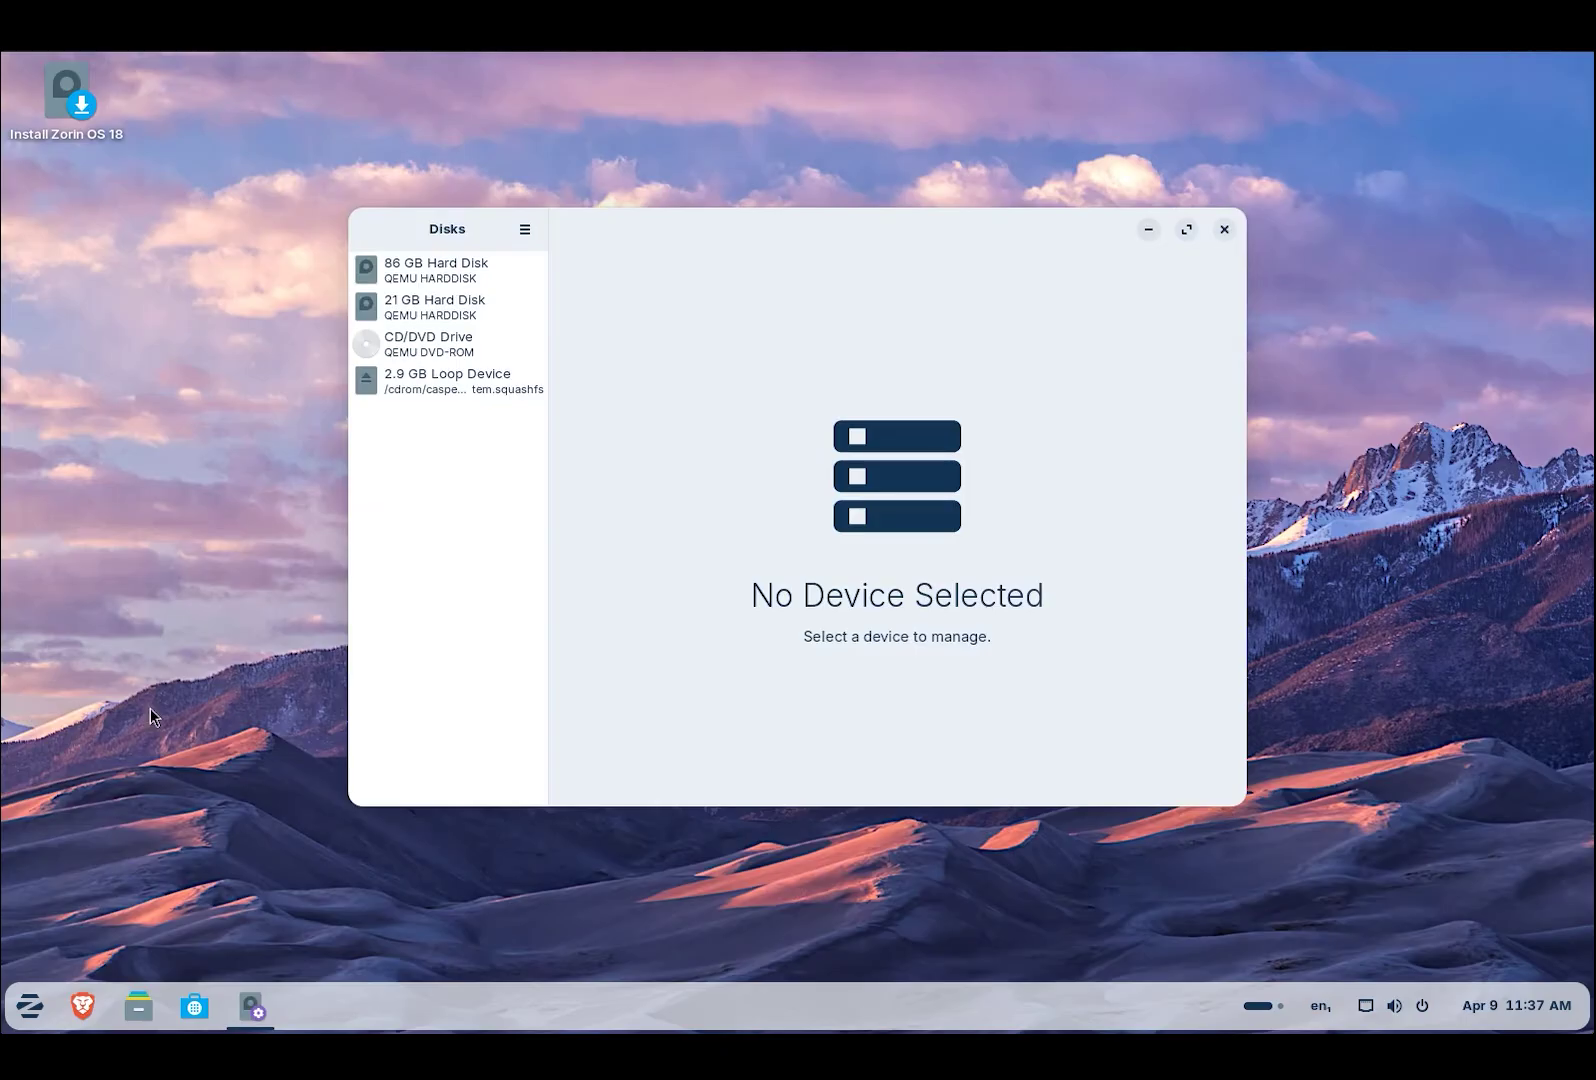
Shrink Partition 2 of the 86 GB hard disk to 45.2 GB, authenticate the resize, and close Disks
left_click(405, 280)
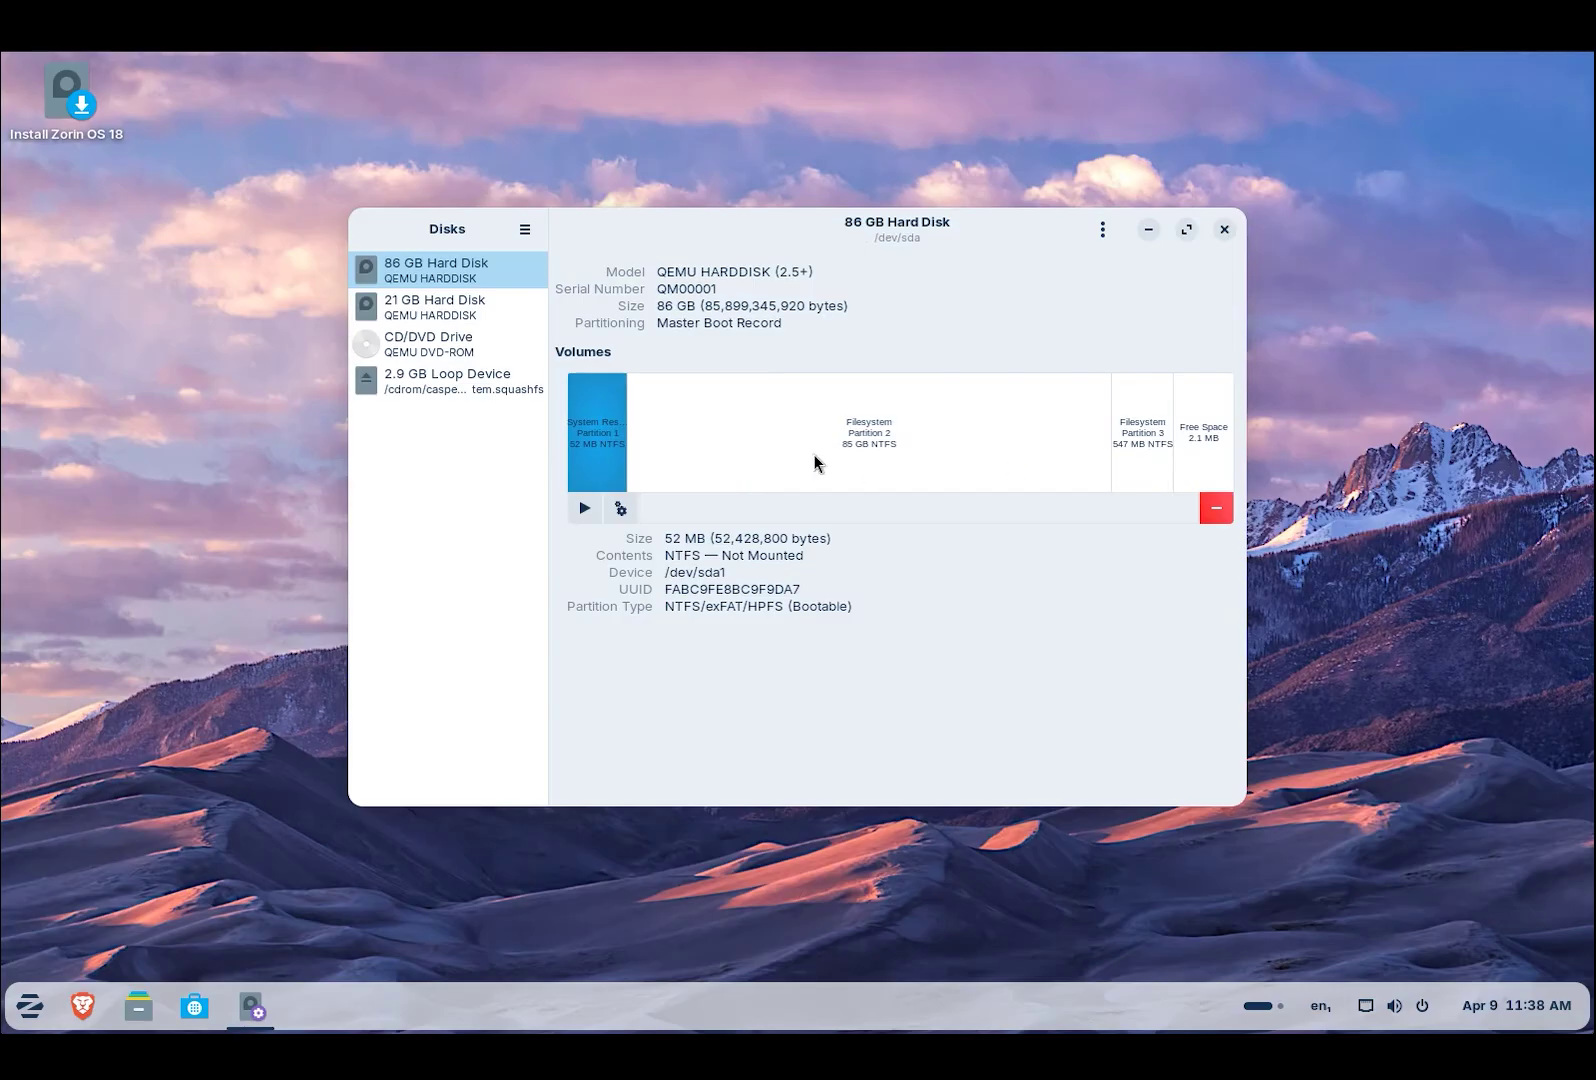
left_click(869, 466)
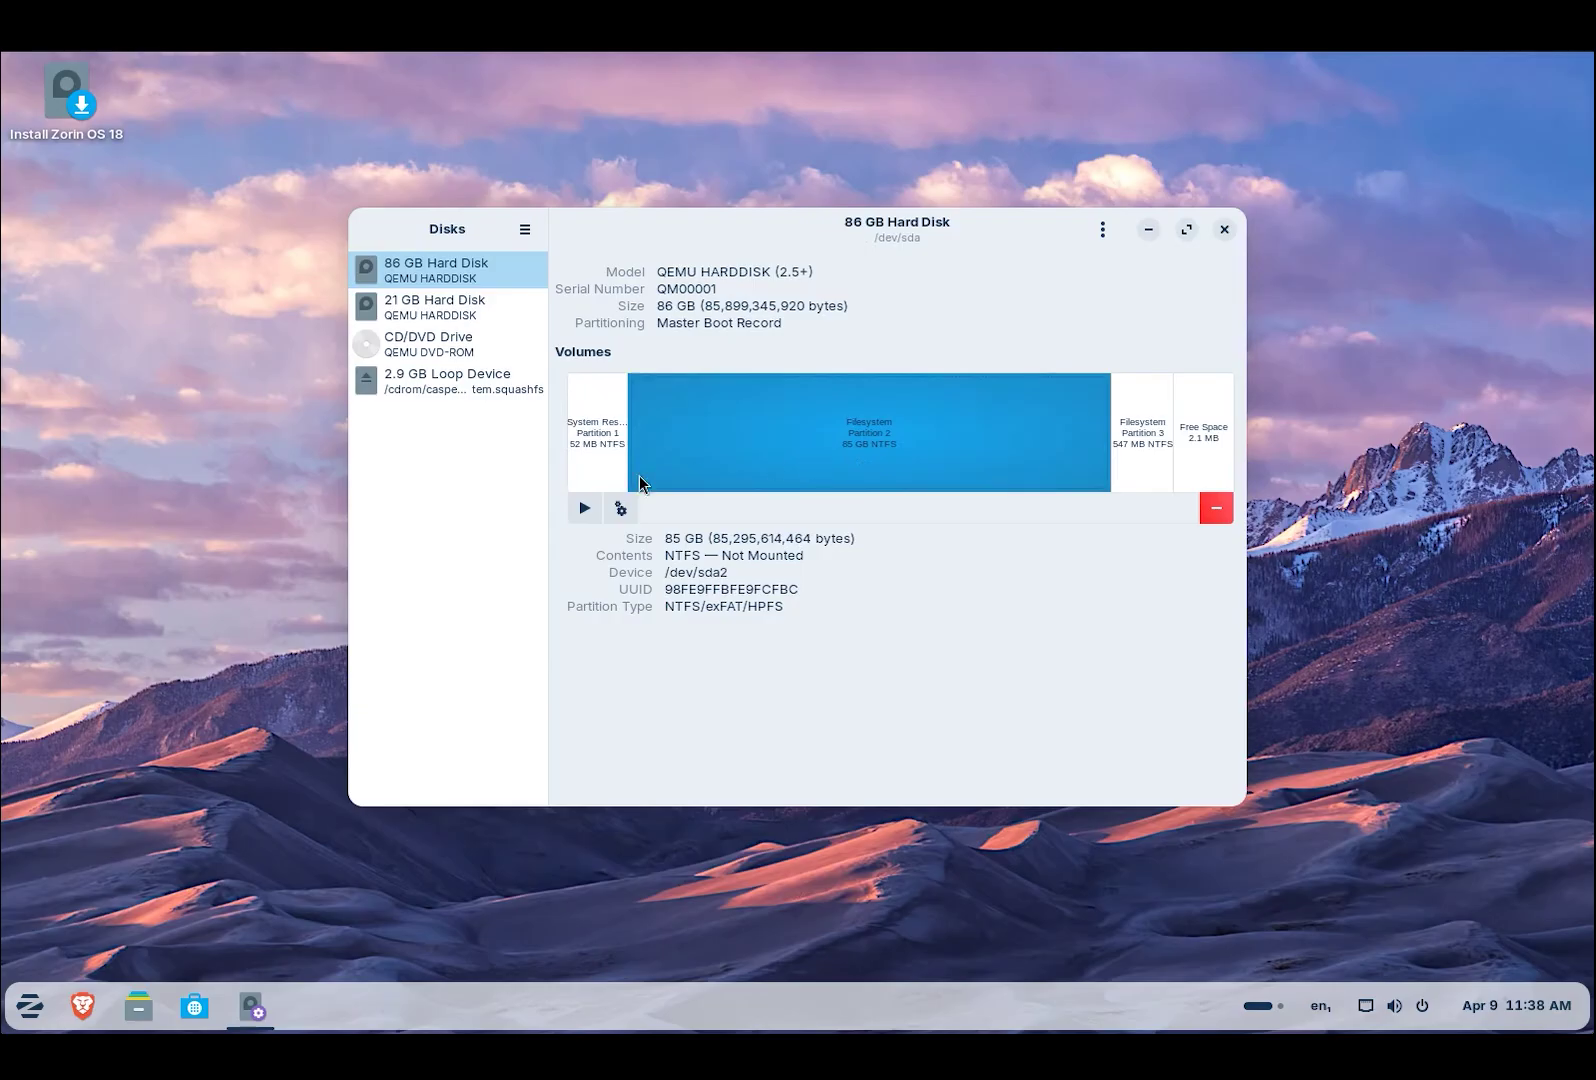
left_click(624, 511)
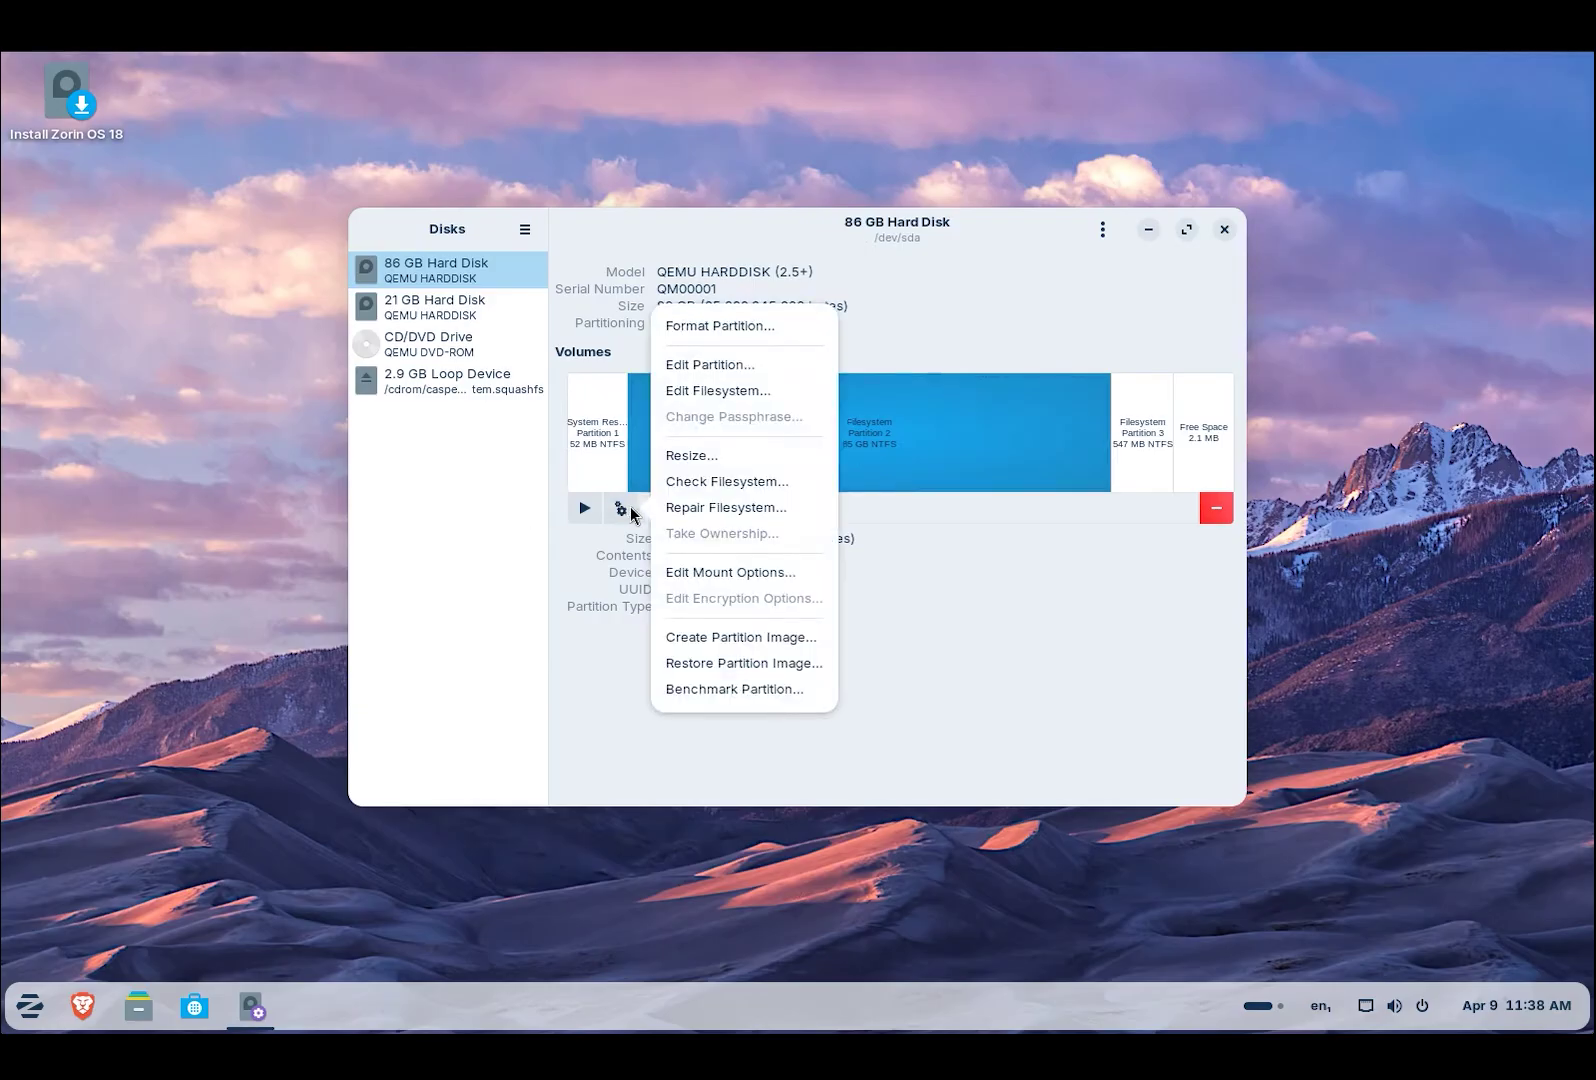
left_click(703, 462)
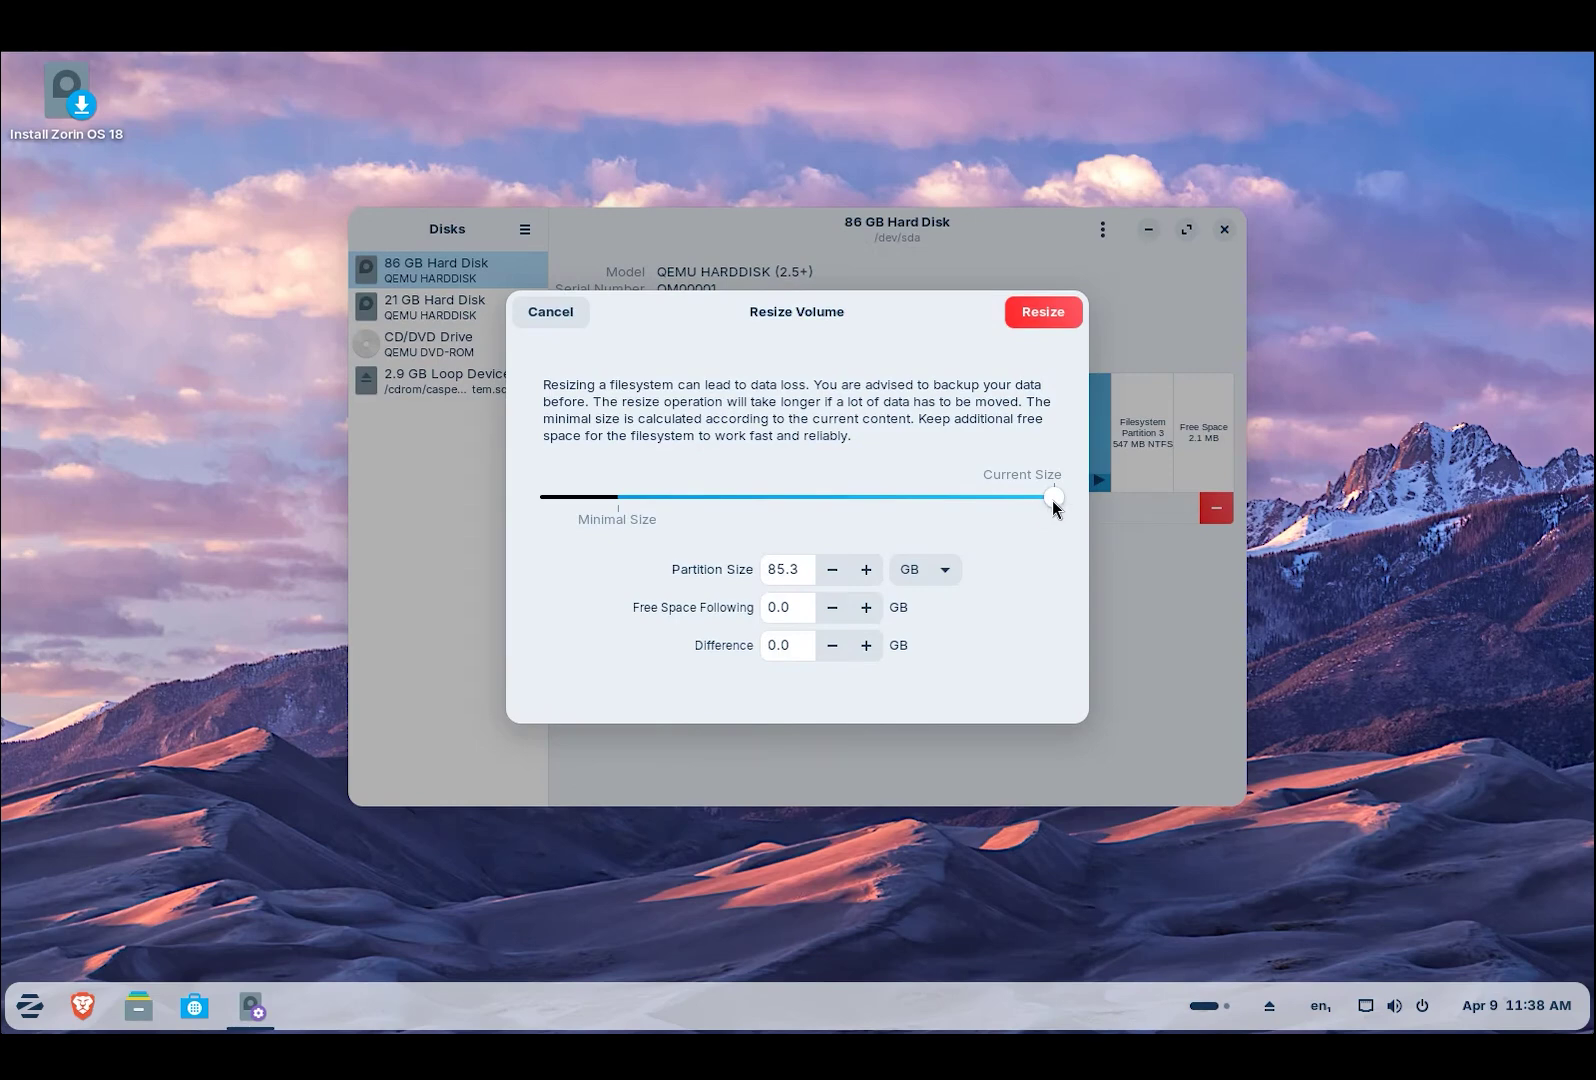
left_click_drag(1049, 502, 809, 499)
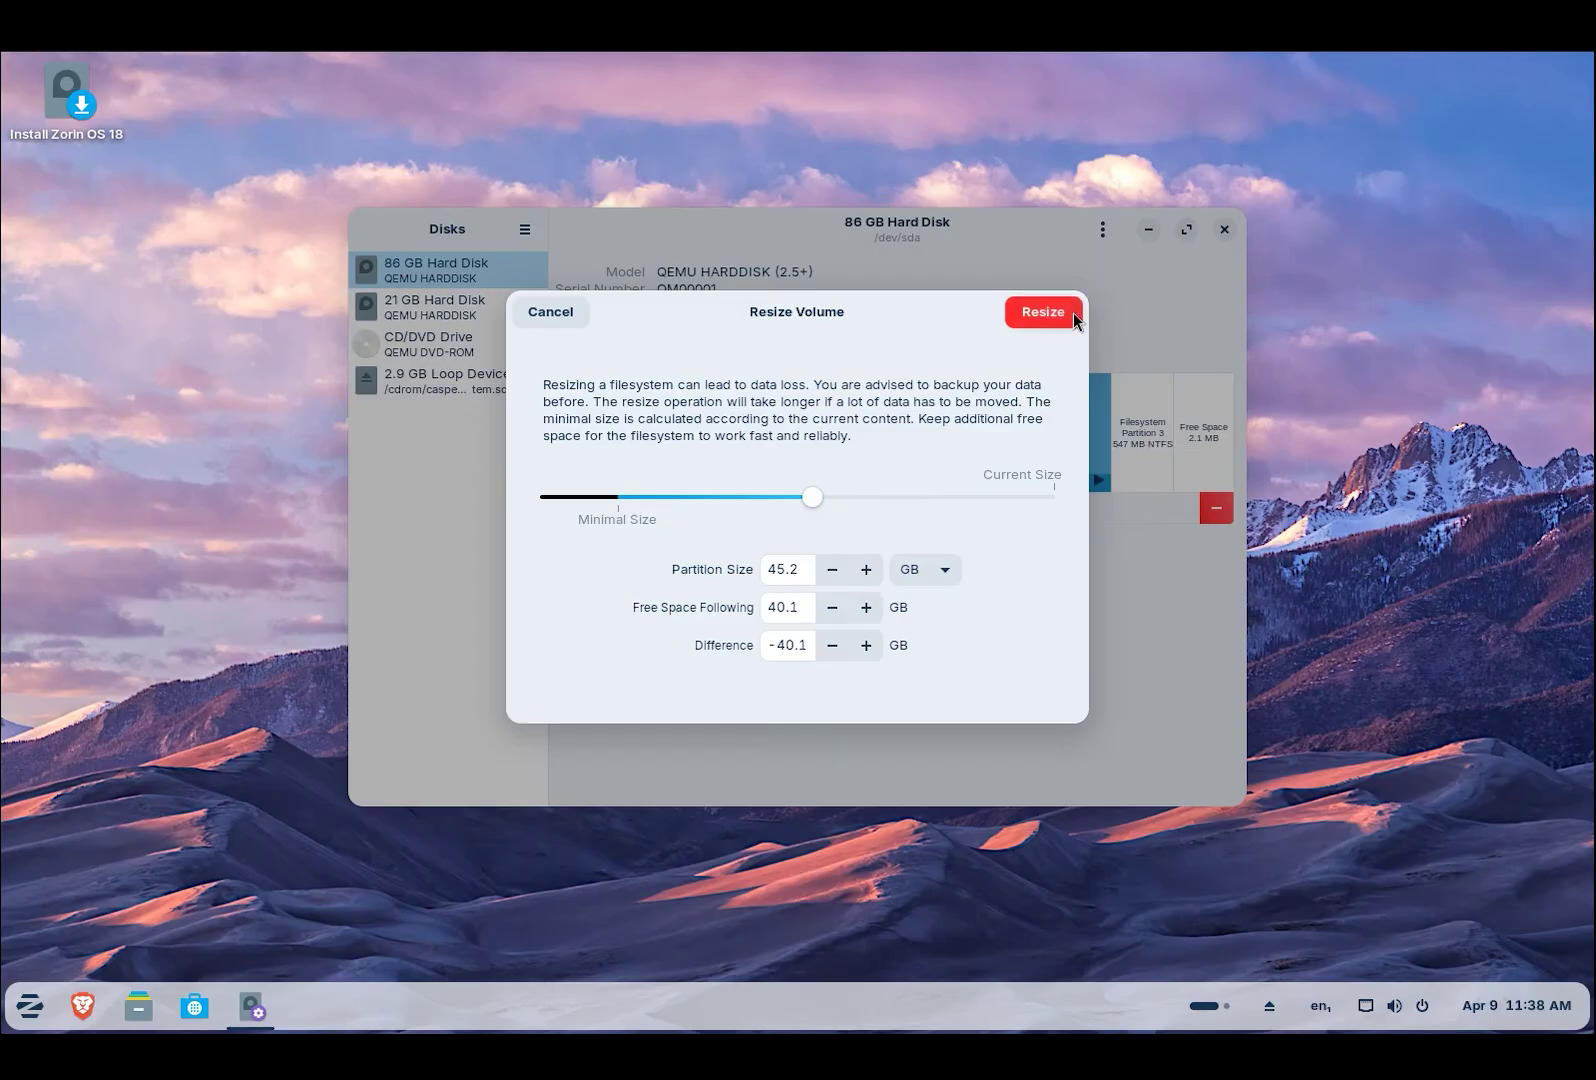
left_click(1043, 311)
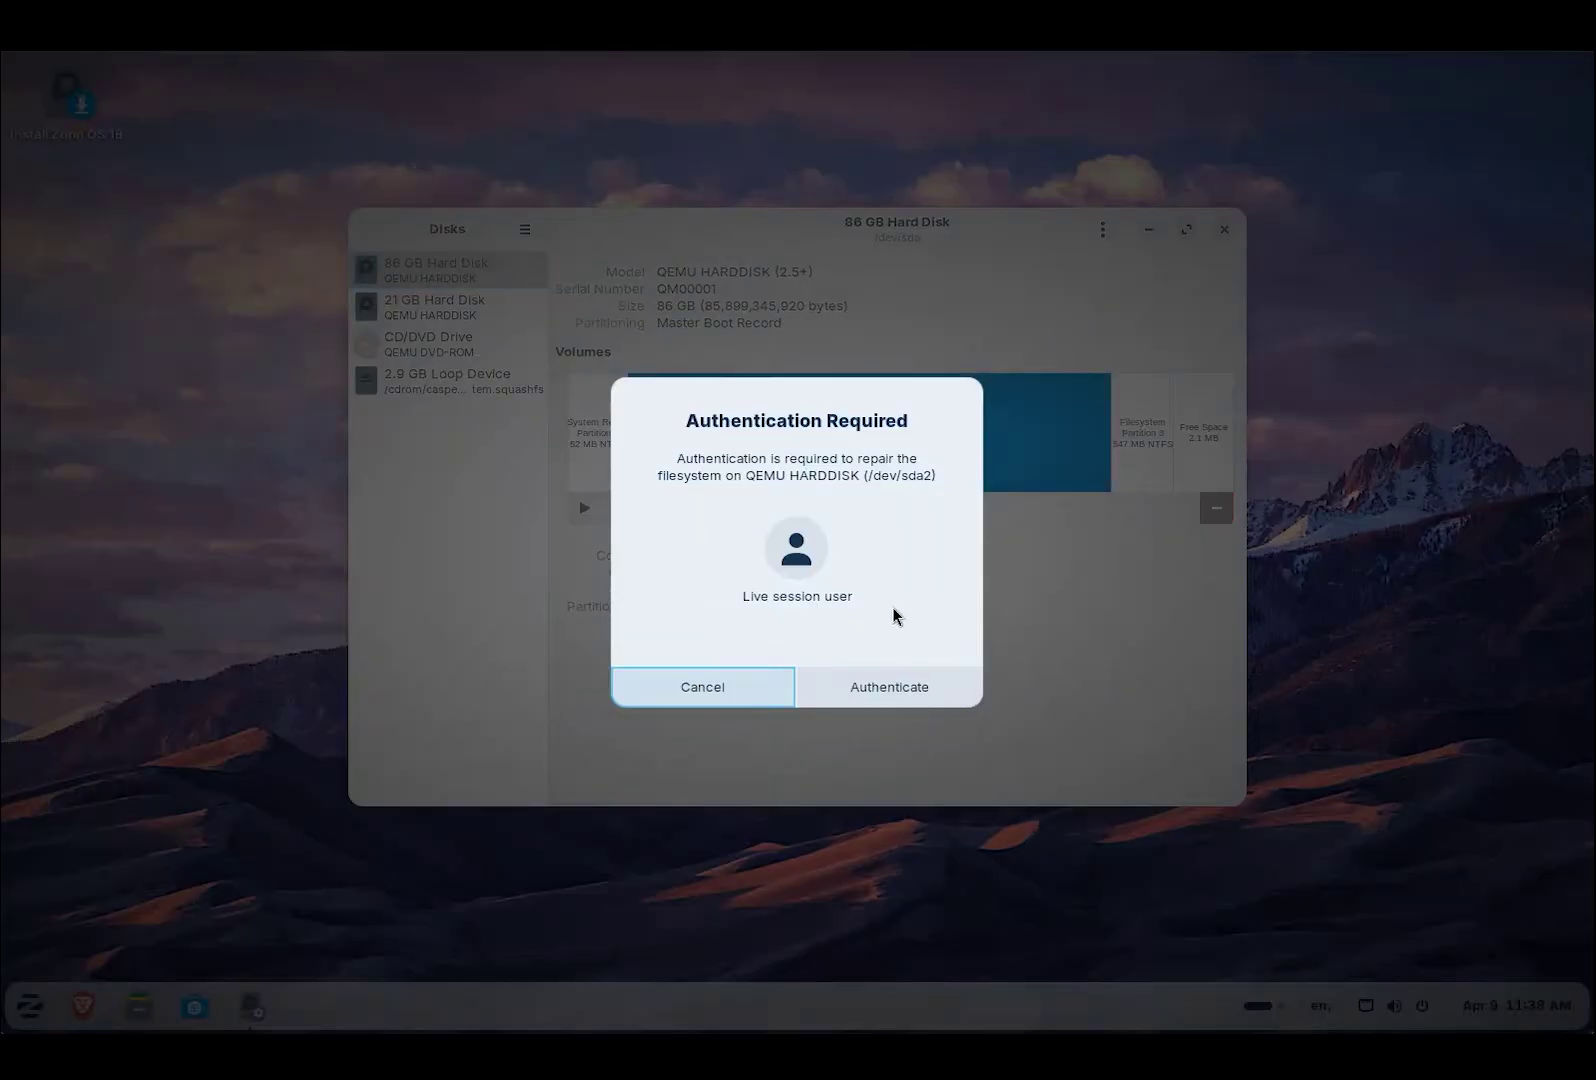
left_click(890, 689)
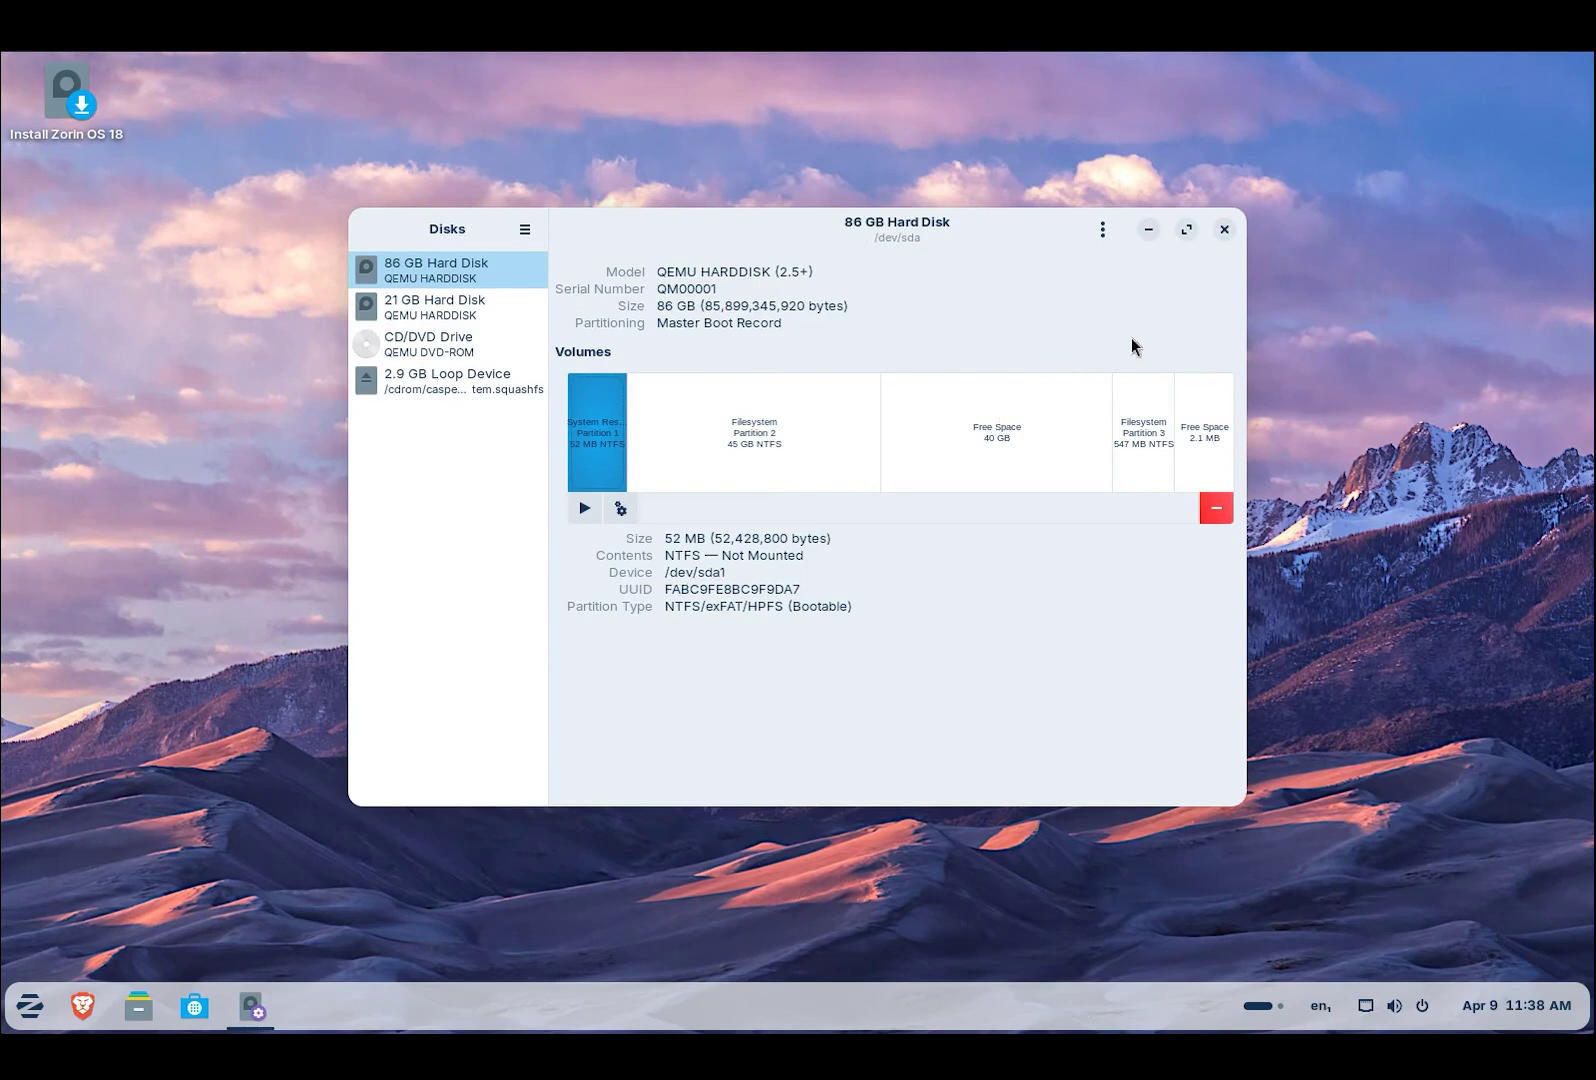
left_click(1224, 229)
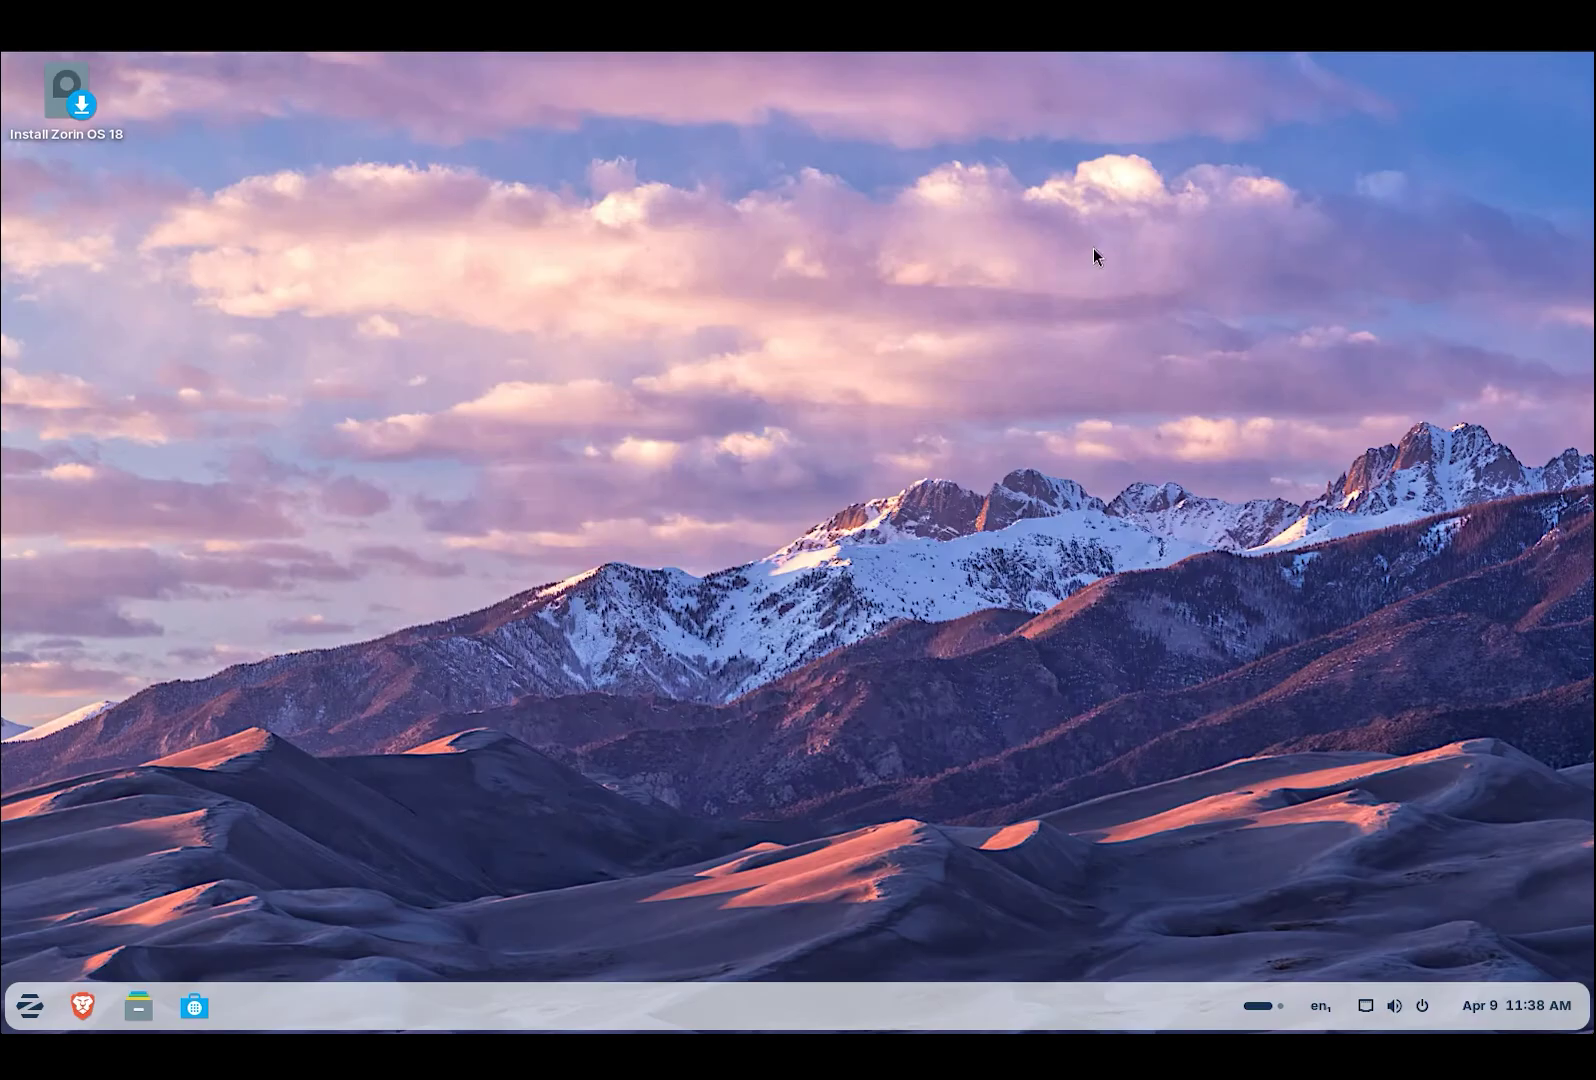
Launch the Zorin OS 18 installer and accept English as the language with the English (US) keyboard layout
left_click(69, 102)
double_click(68, 102)
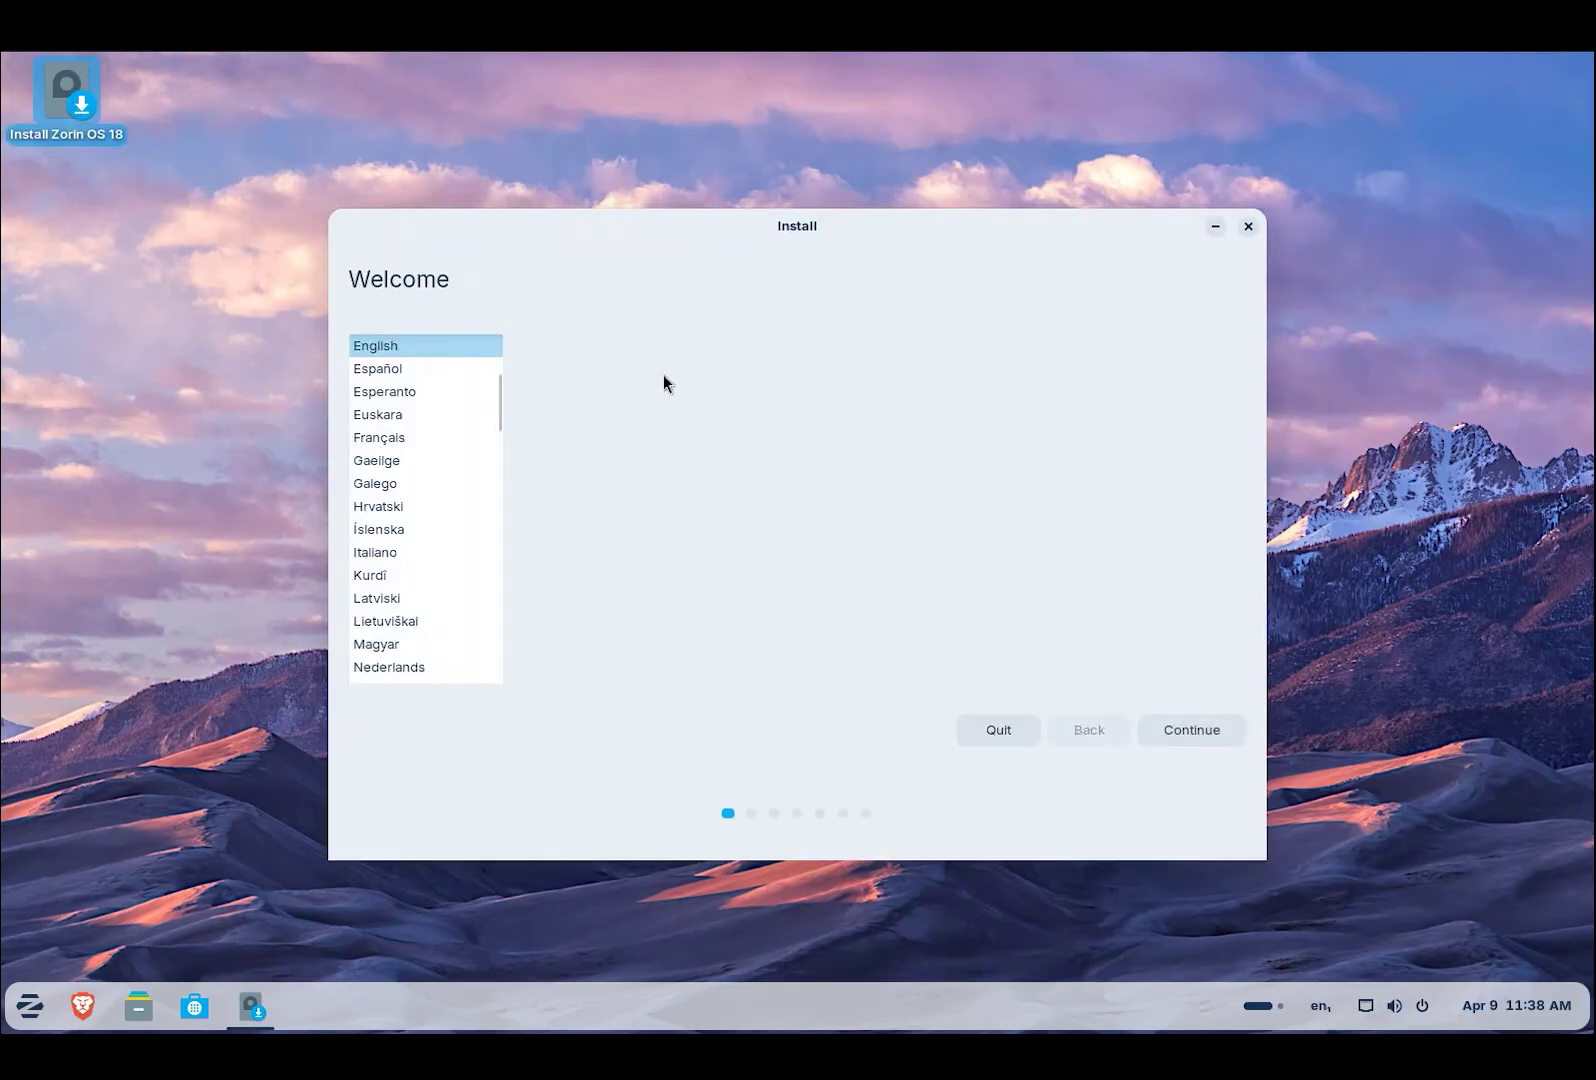
left_click(1191, 736)
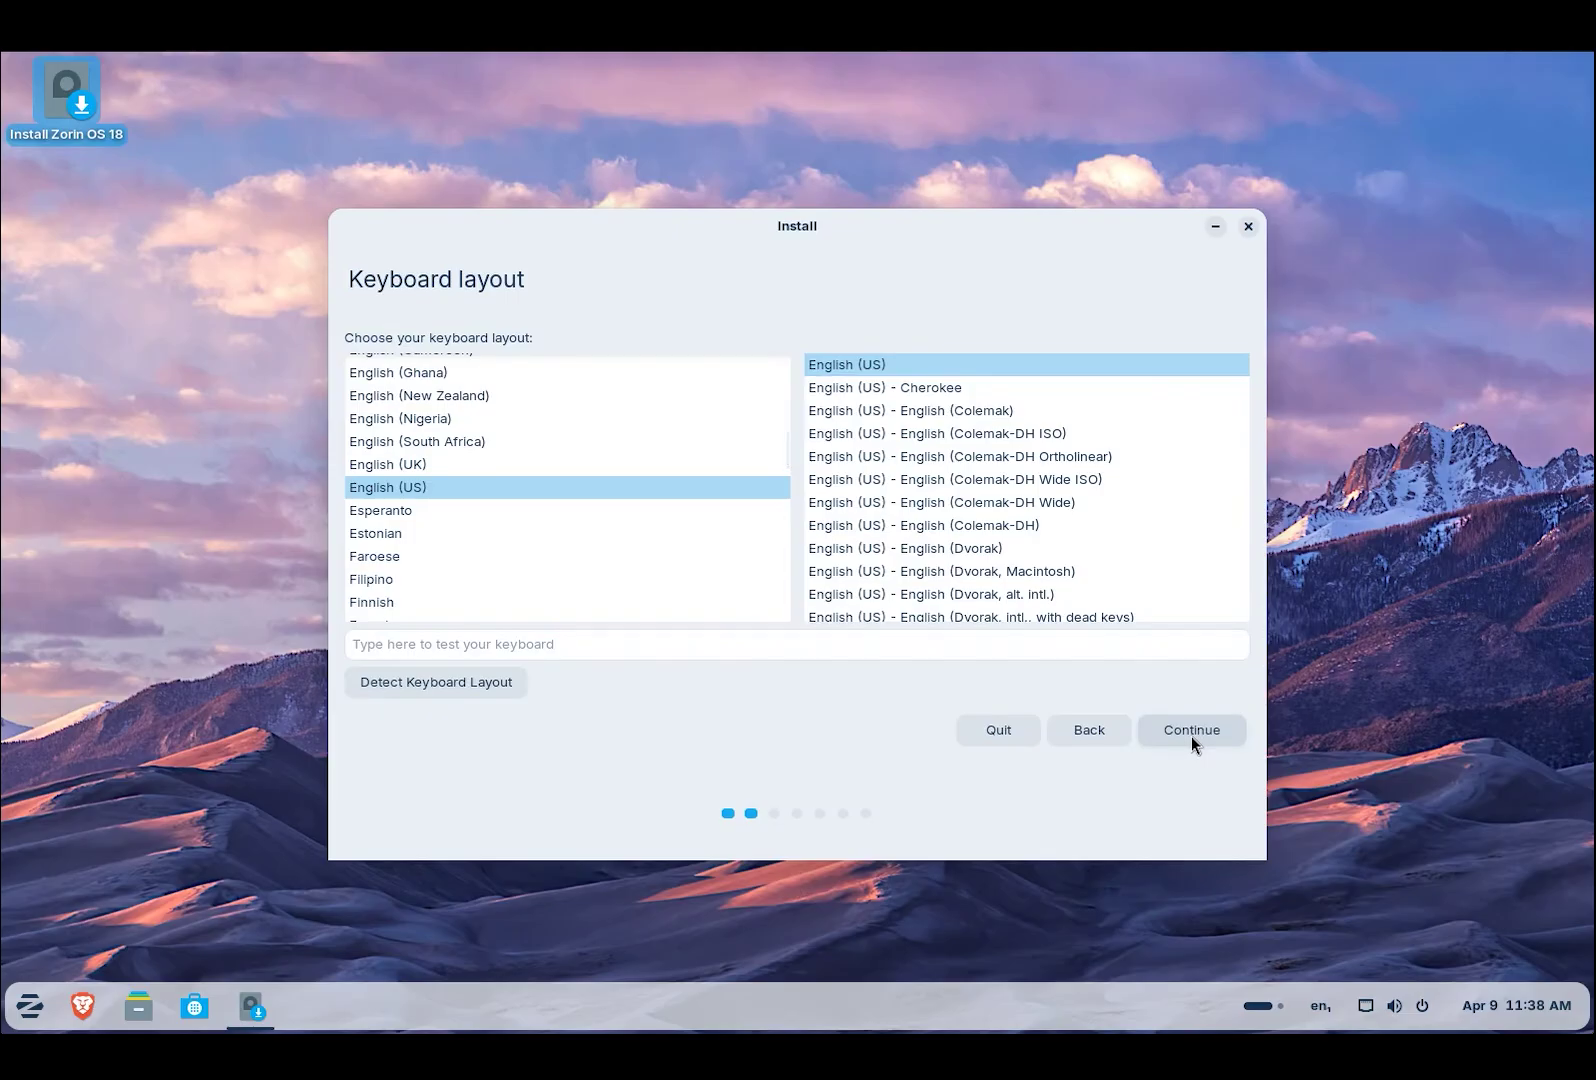
left_click(1190, 729)
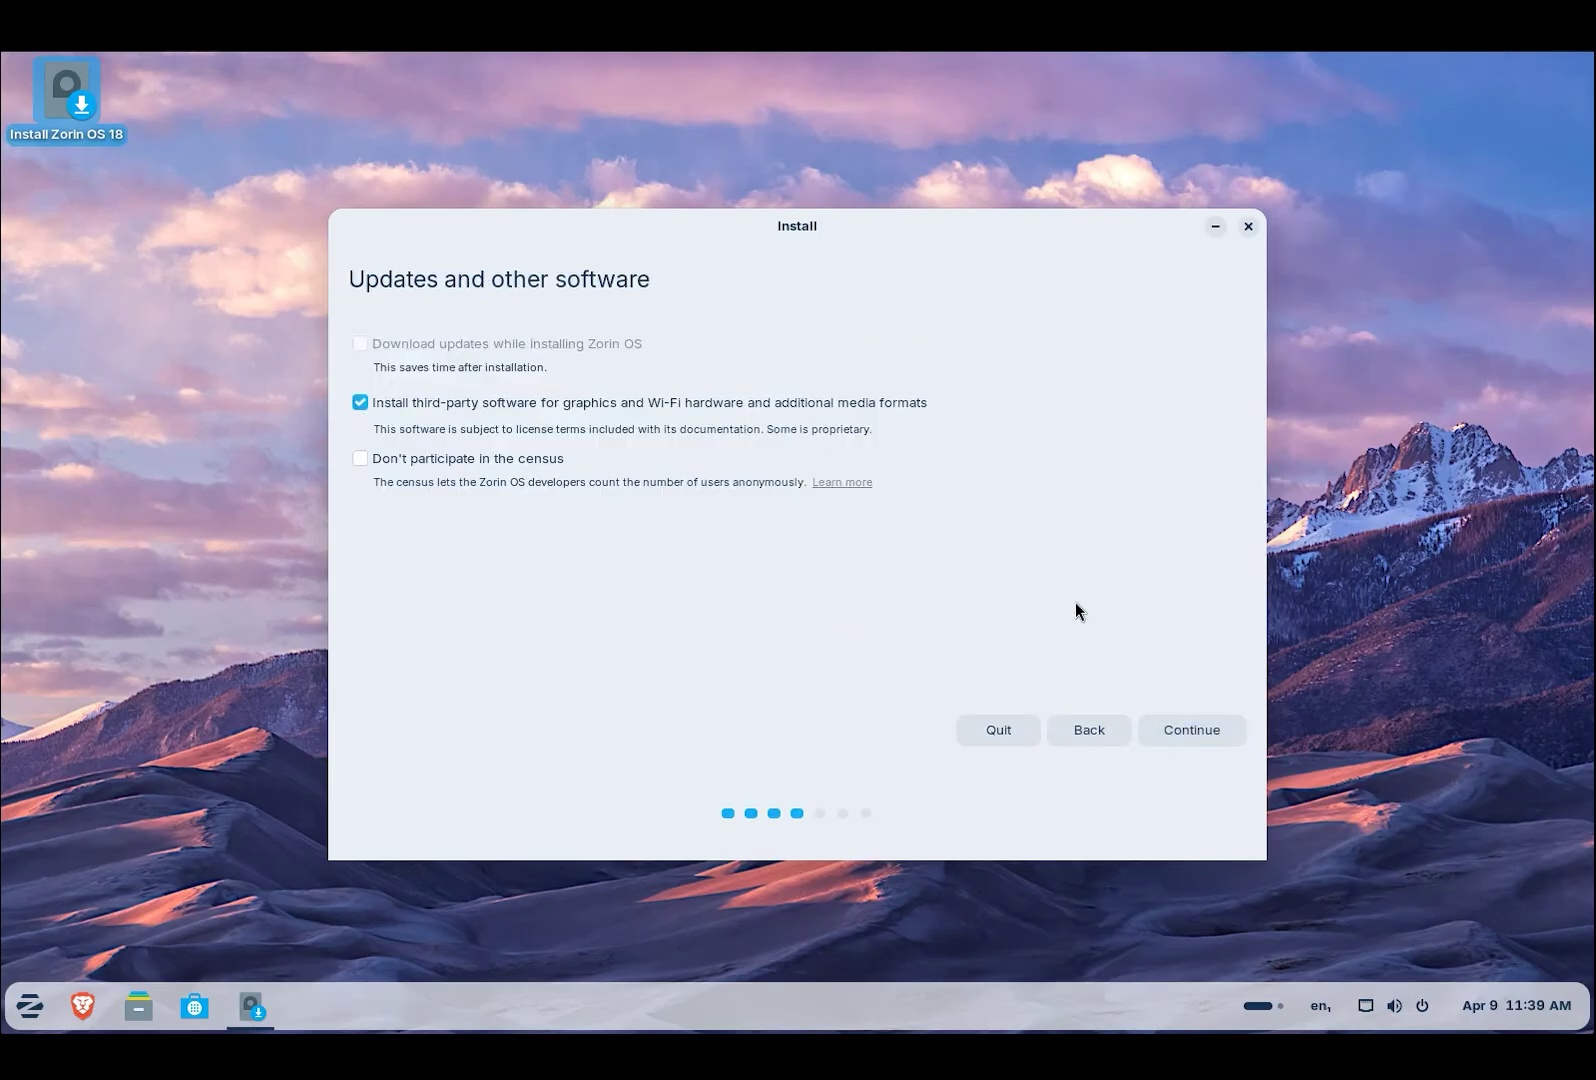
Keep third-party software installation enabled, choose to install Zorin OS alongside Windows 10, and approve writing the changes to disk
left_click(1151, 735)
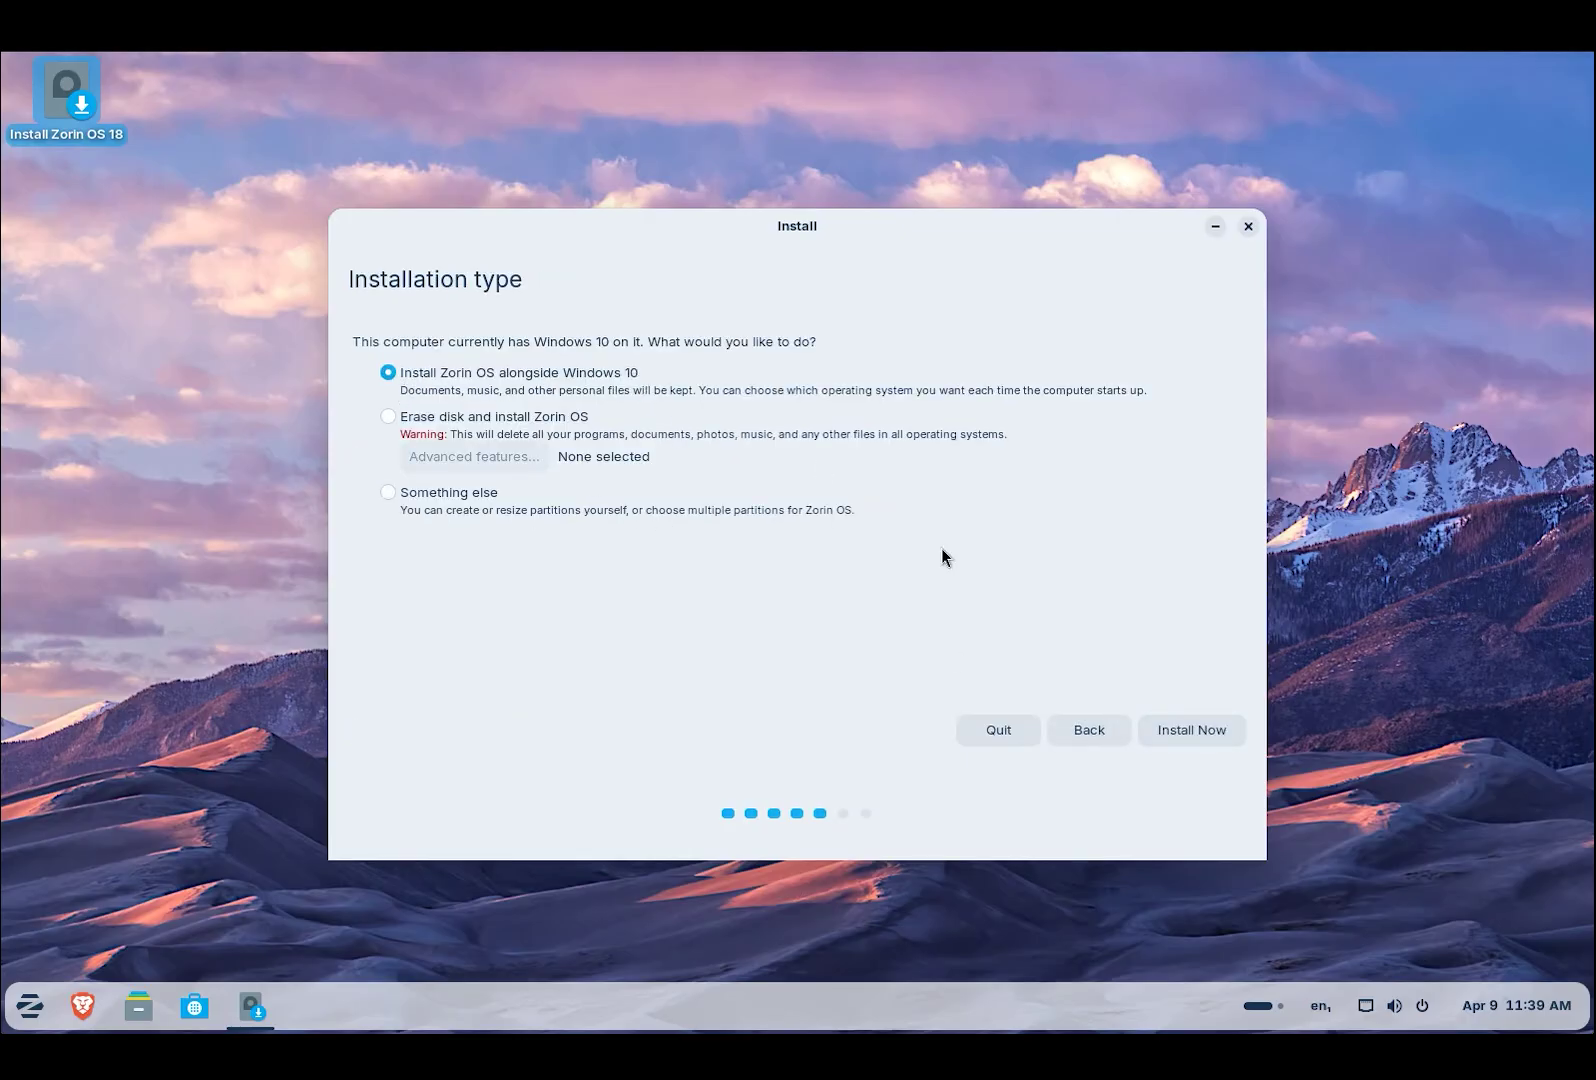
left_click(1160, 725)
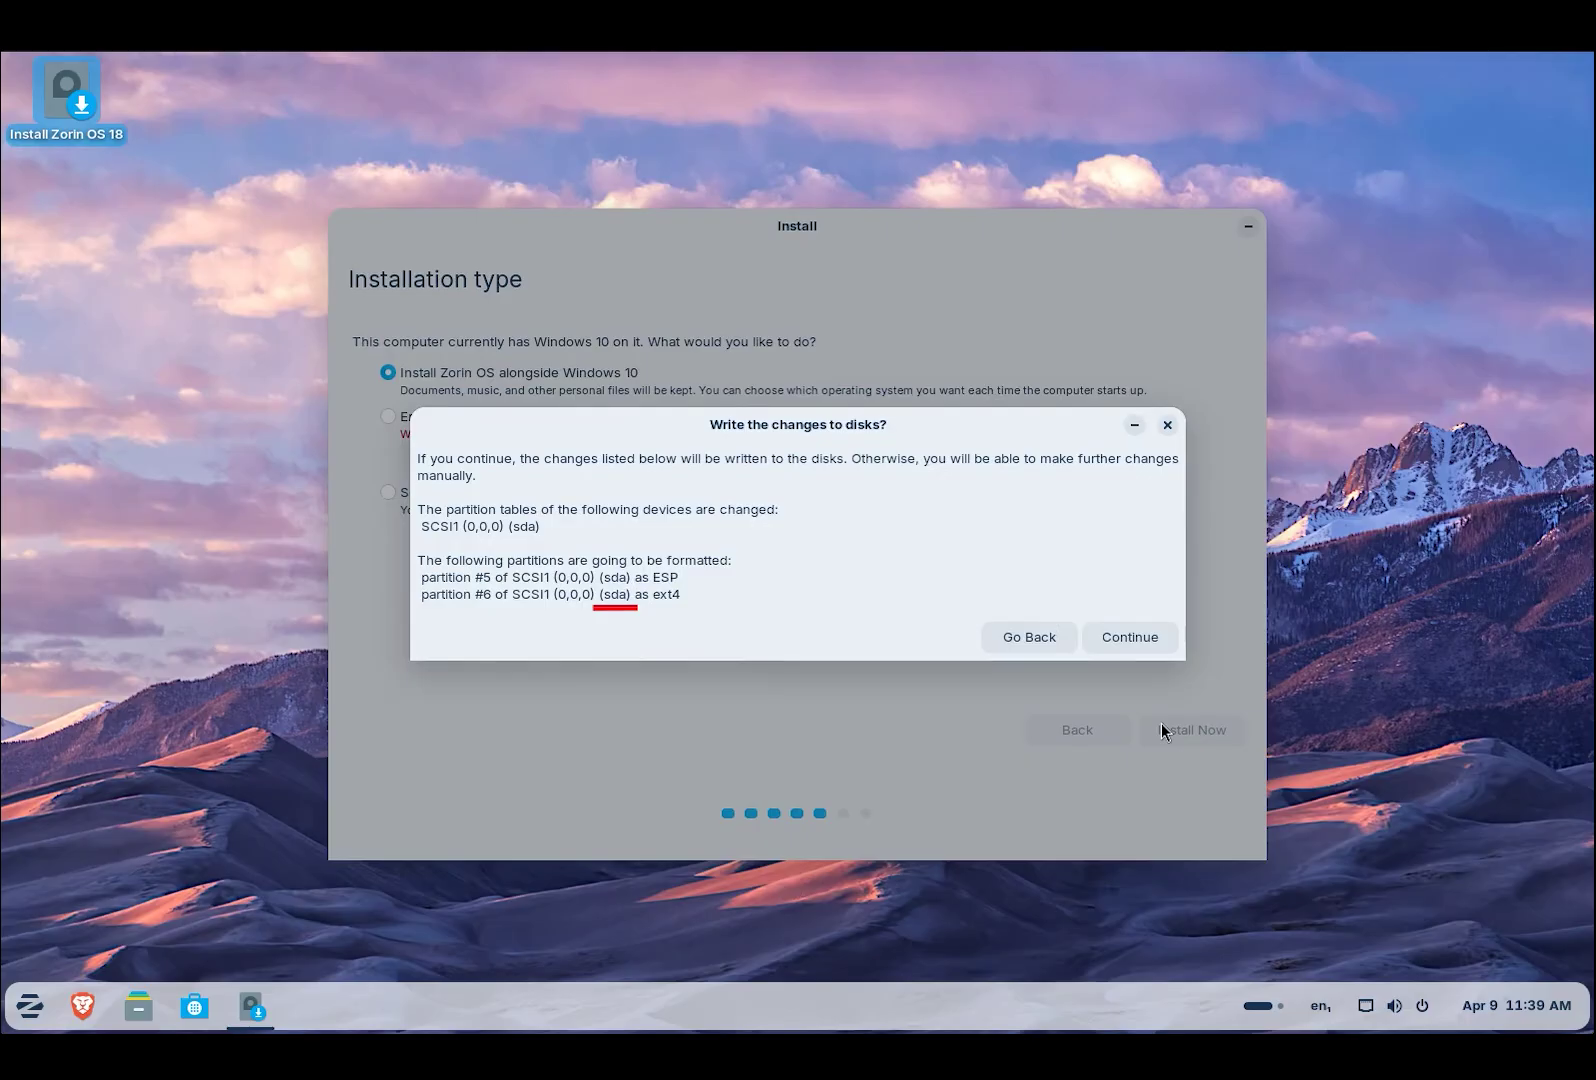
left_click(1125, 639)
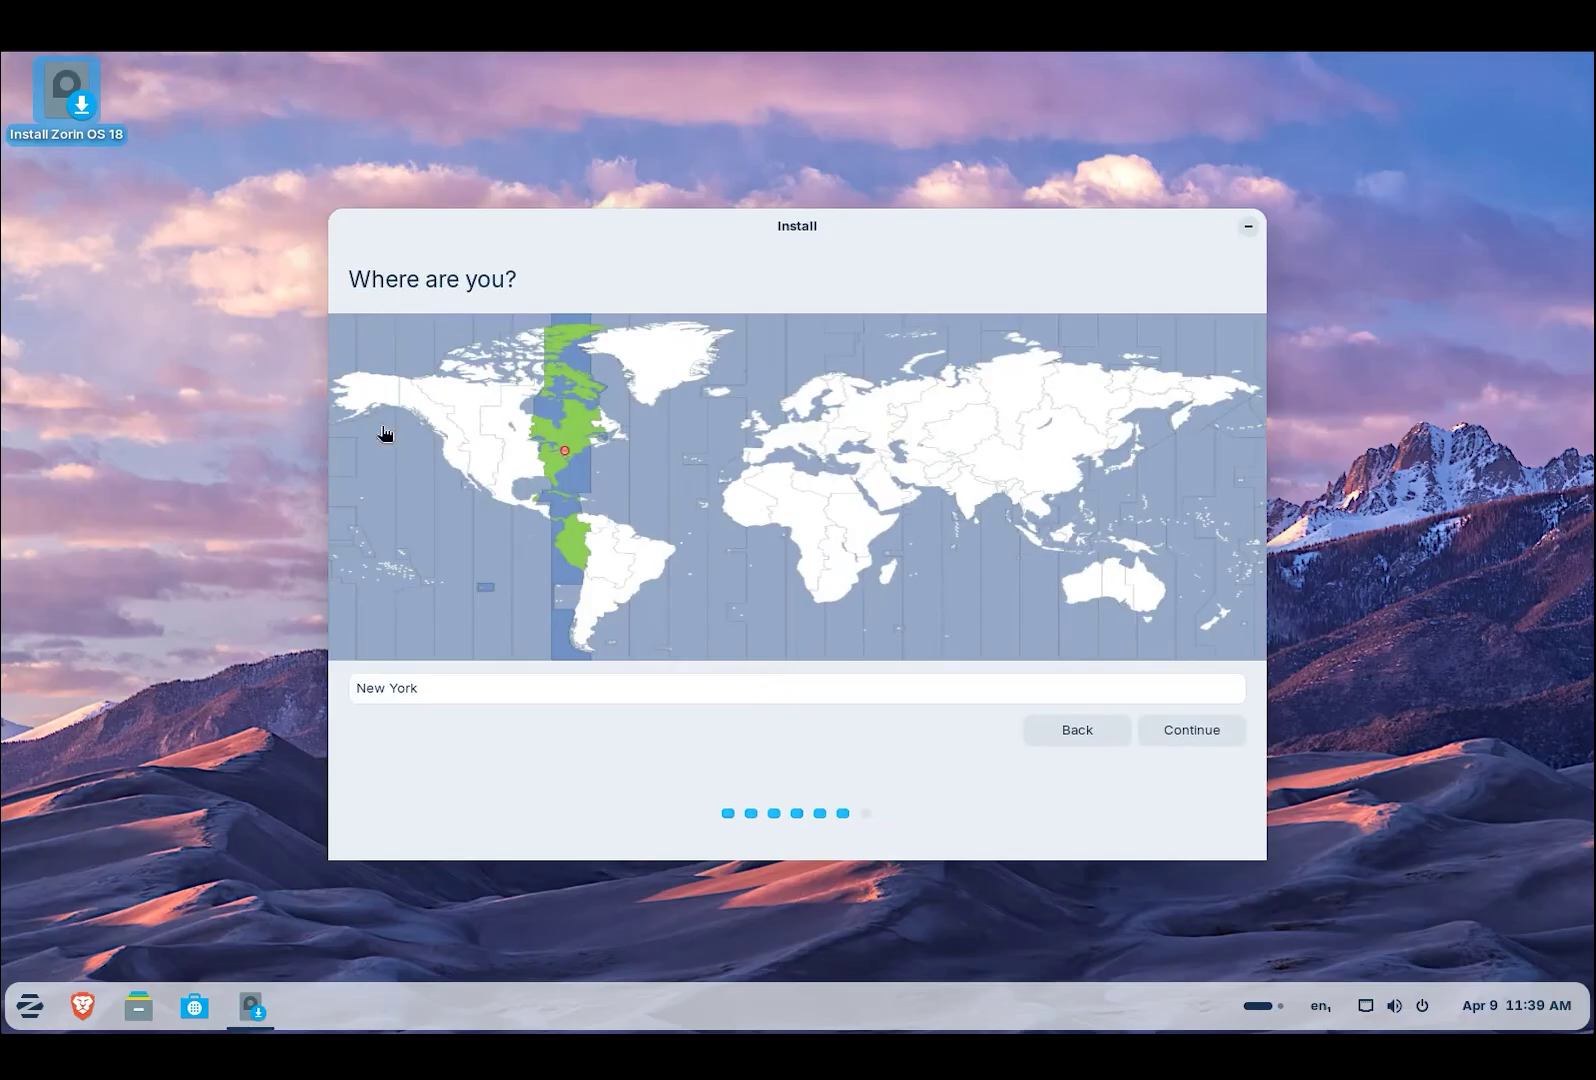
Set the installation's location to Chicago (Illinois, United States) and continue to the account details
left_click(468, 687)
key("ctrl+a")
type("chicago")
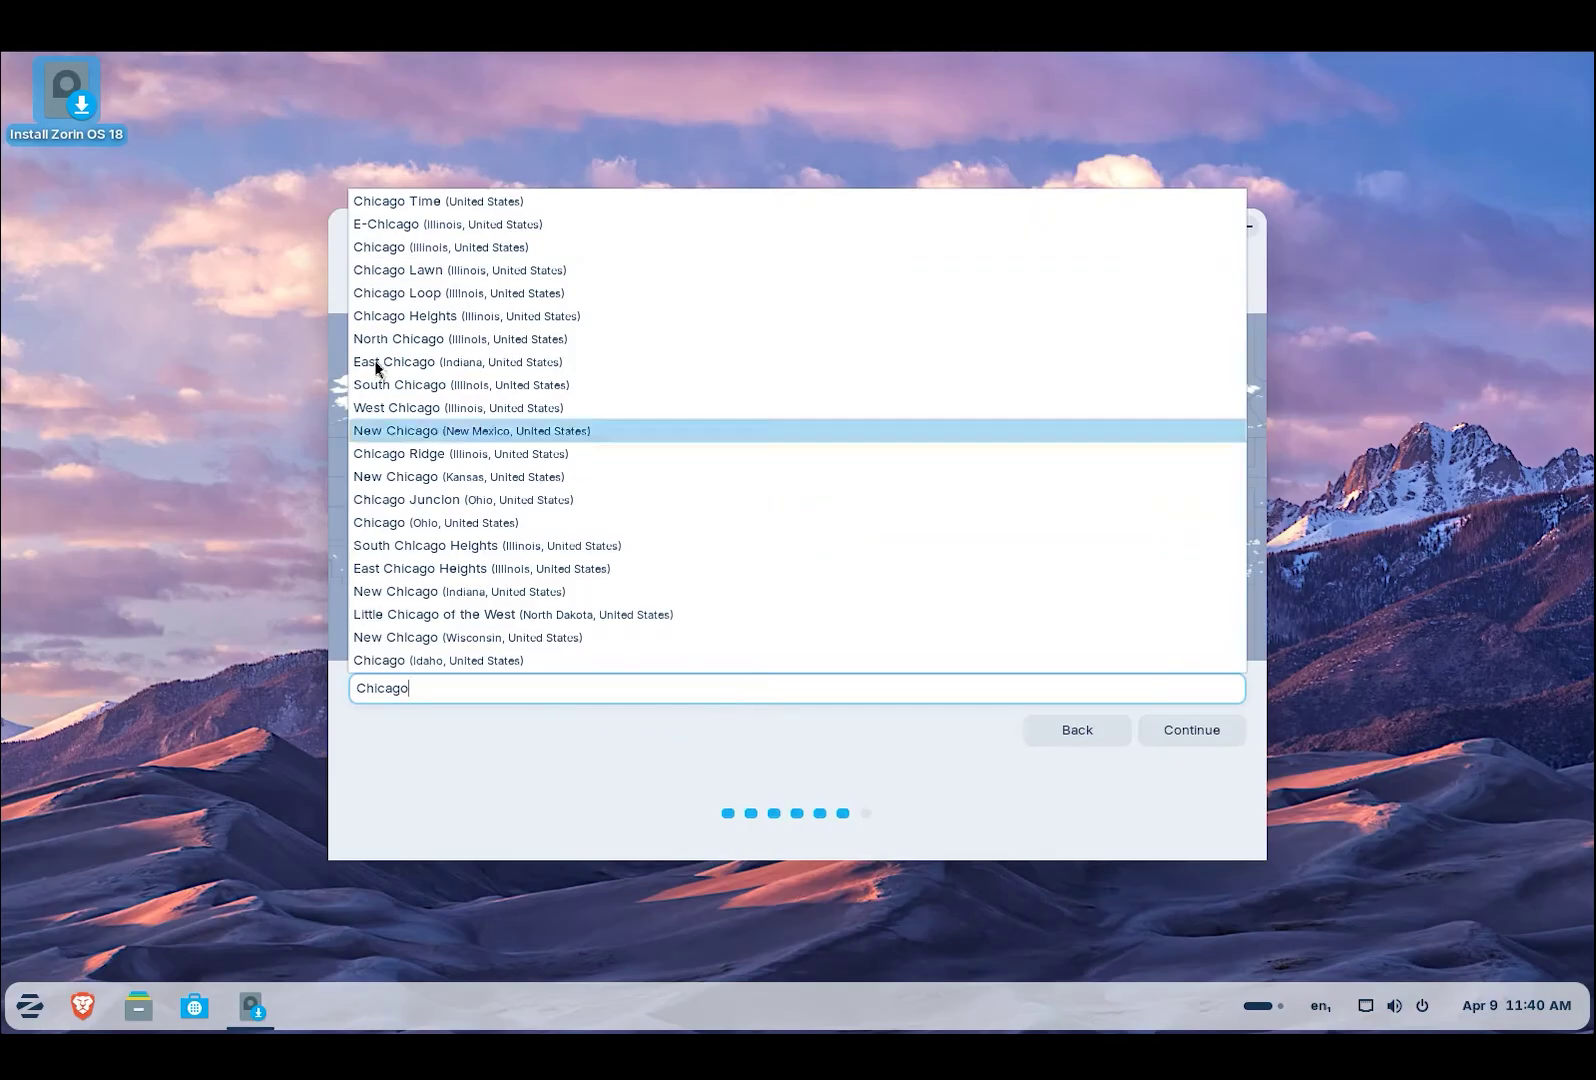
left_click(389, 256)
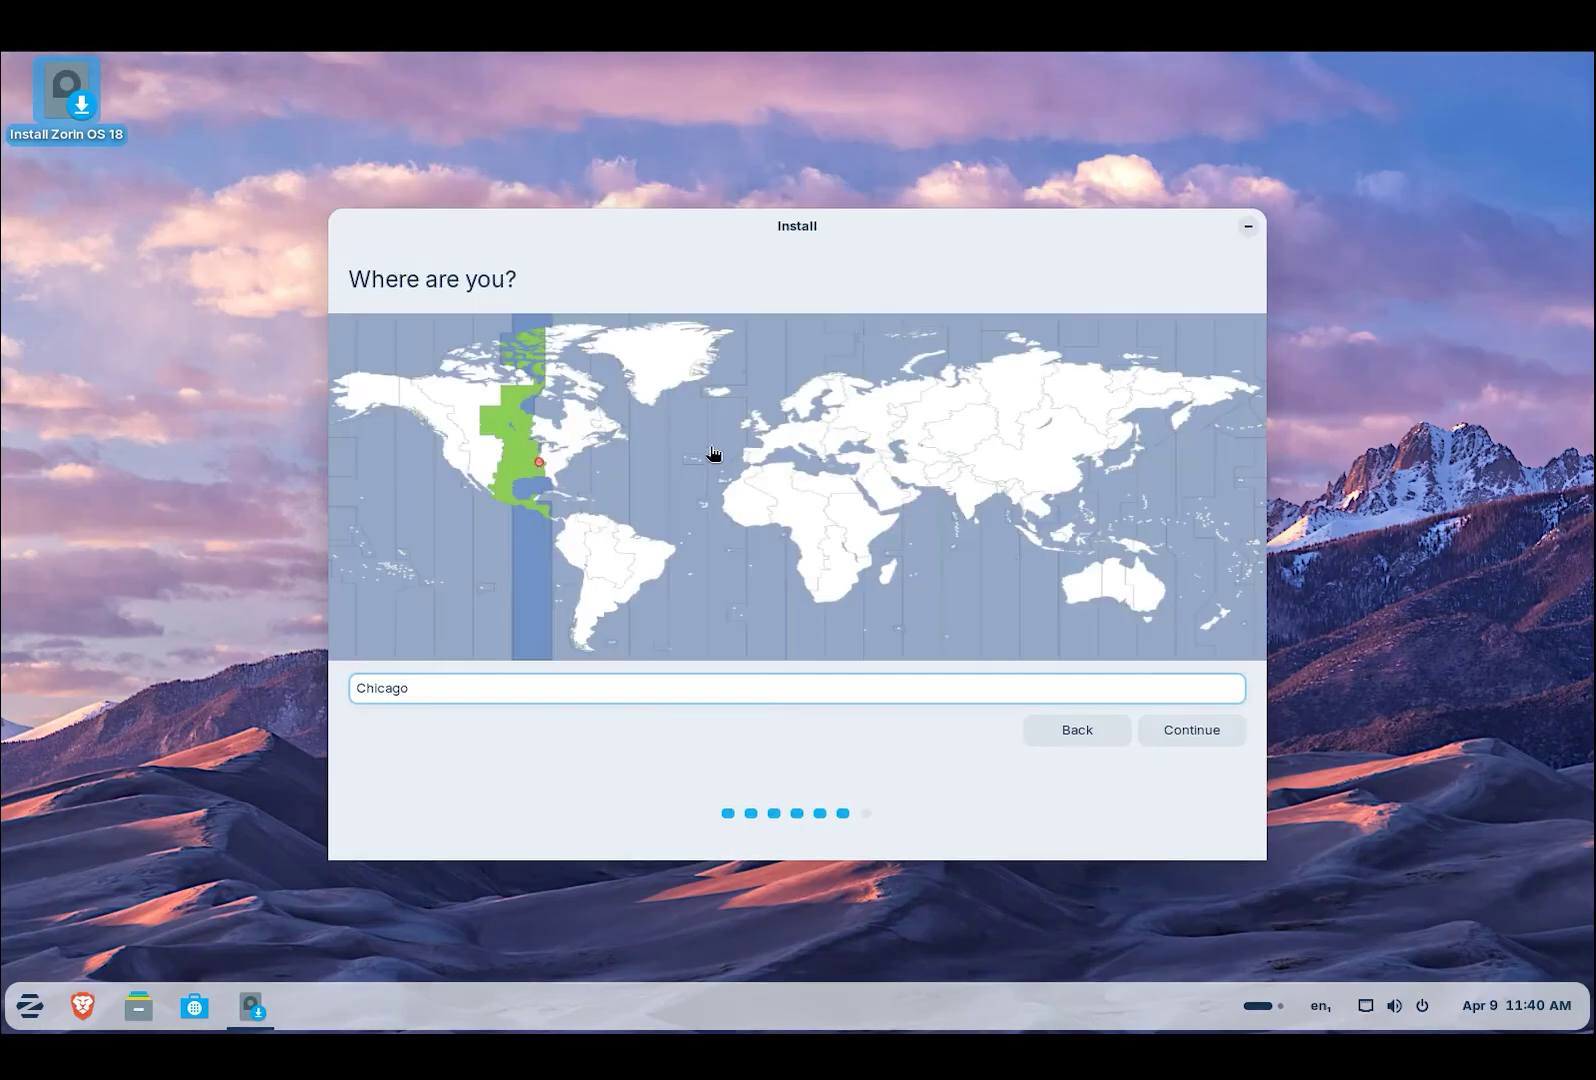
left_click(1159, 735)
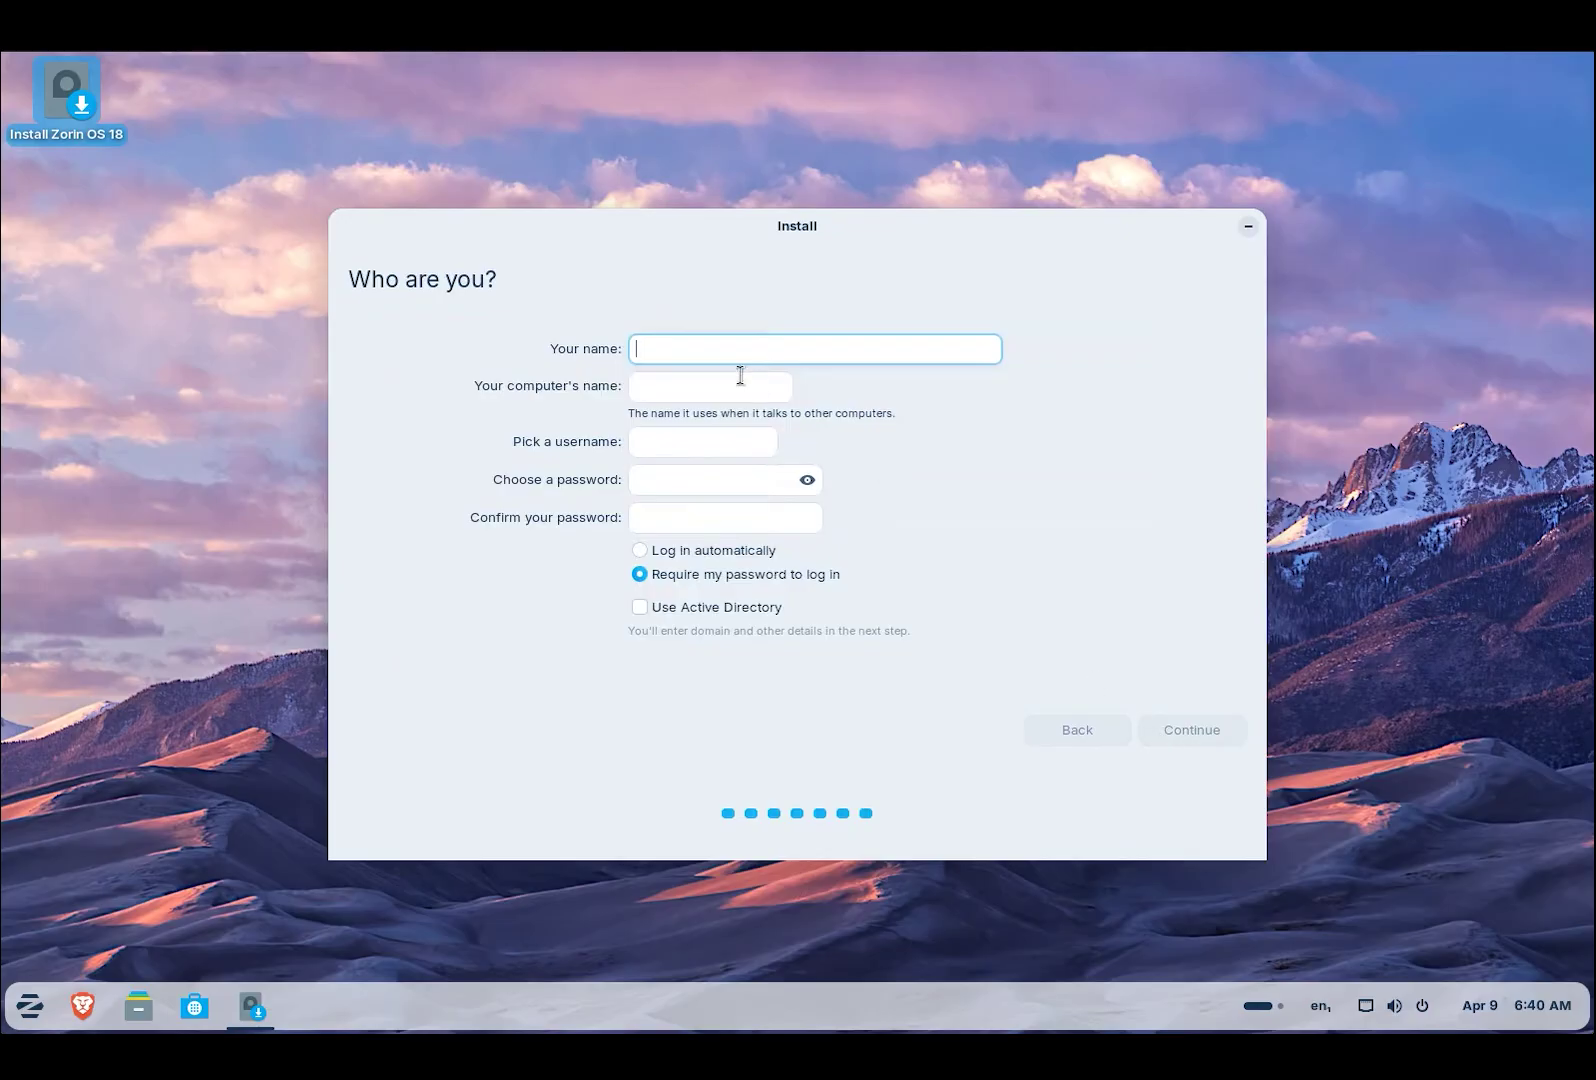
Enter Zorin as the account's display name and zorin-vm as the computer's name, keeping the suggested username
type("Zorin")
key("Tab")
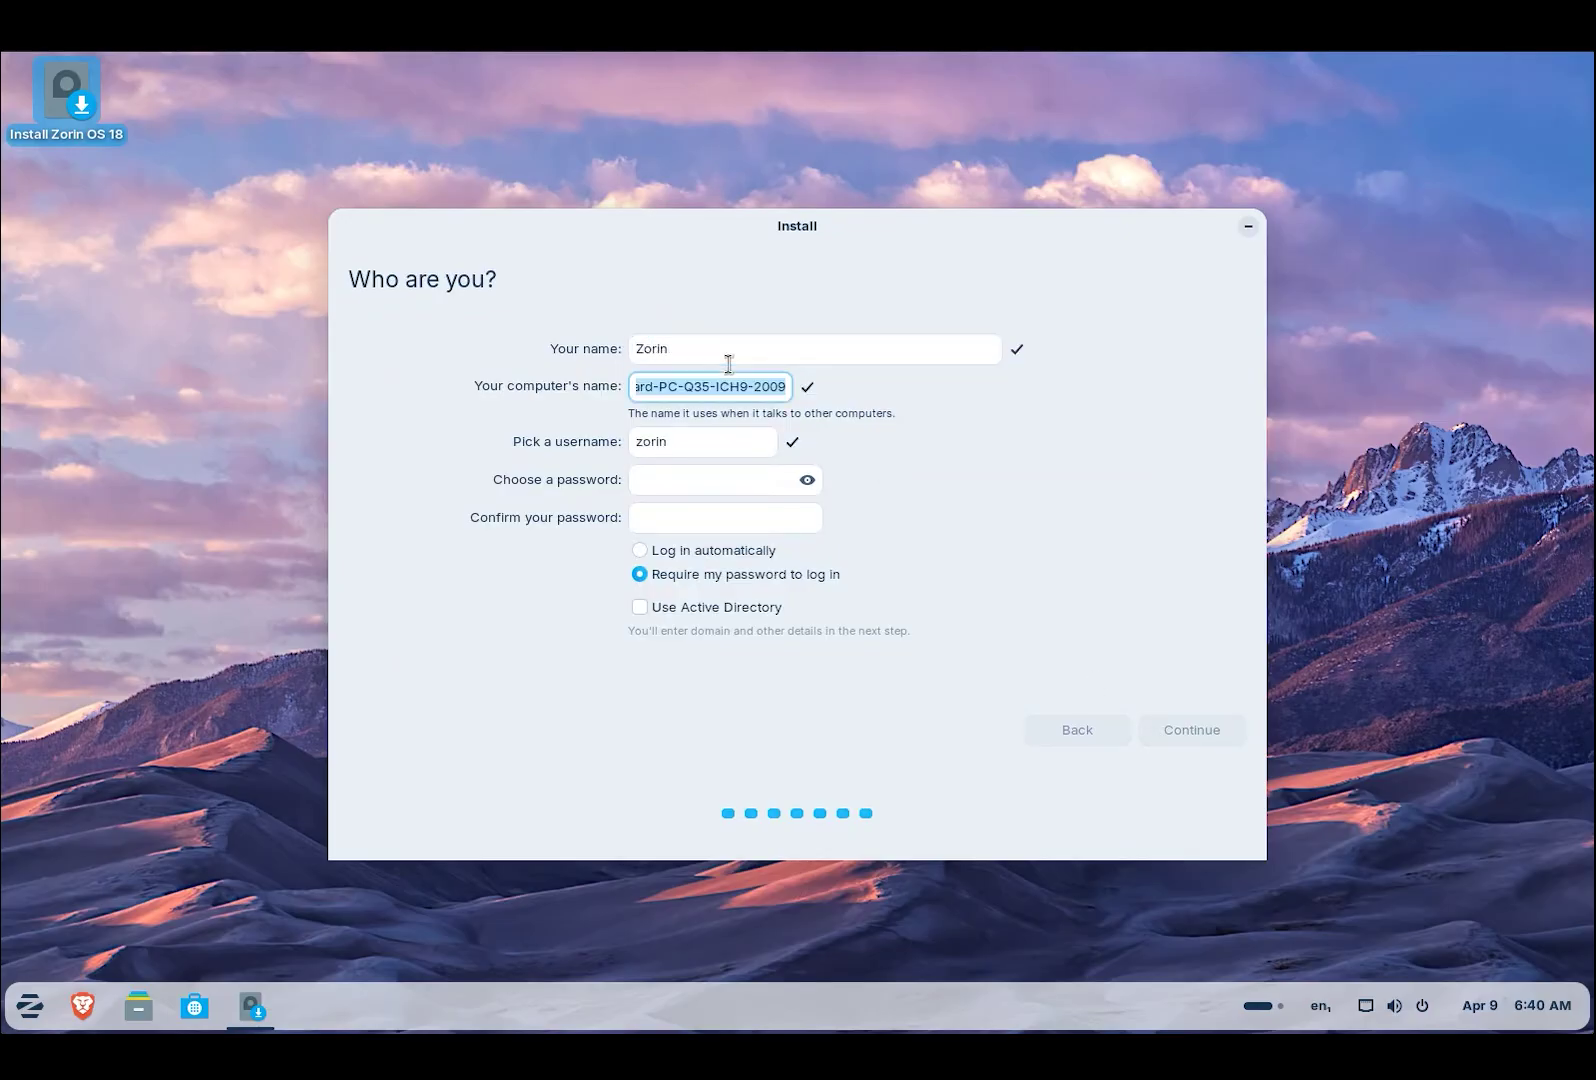
type("zorin-")
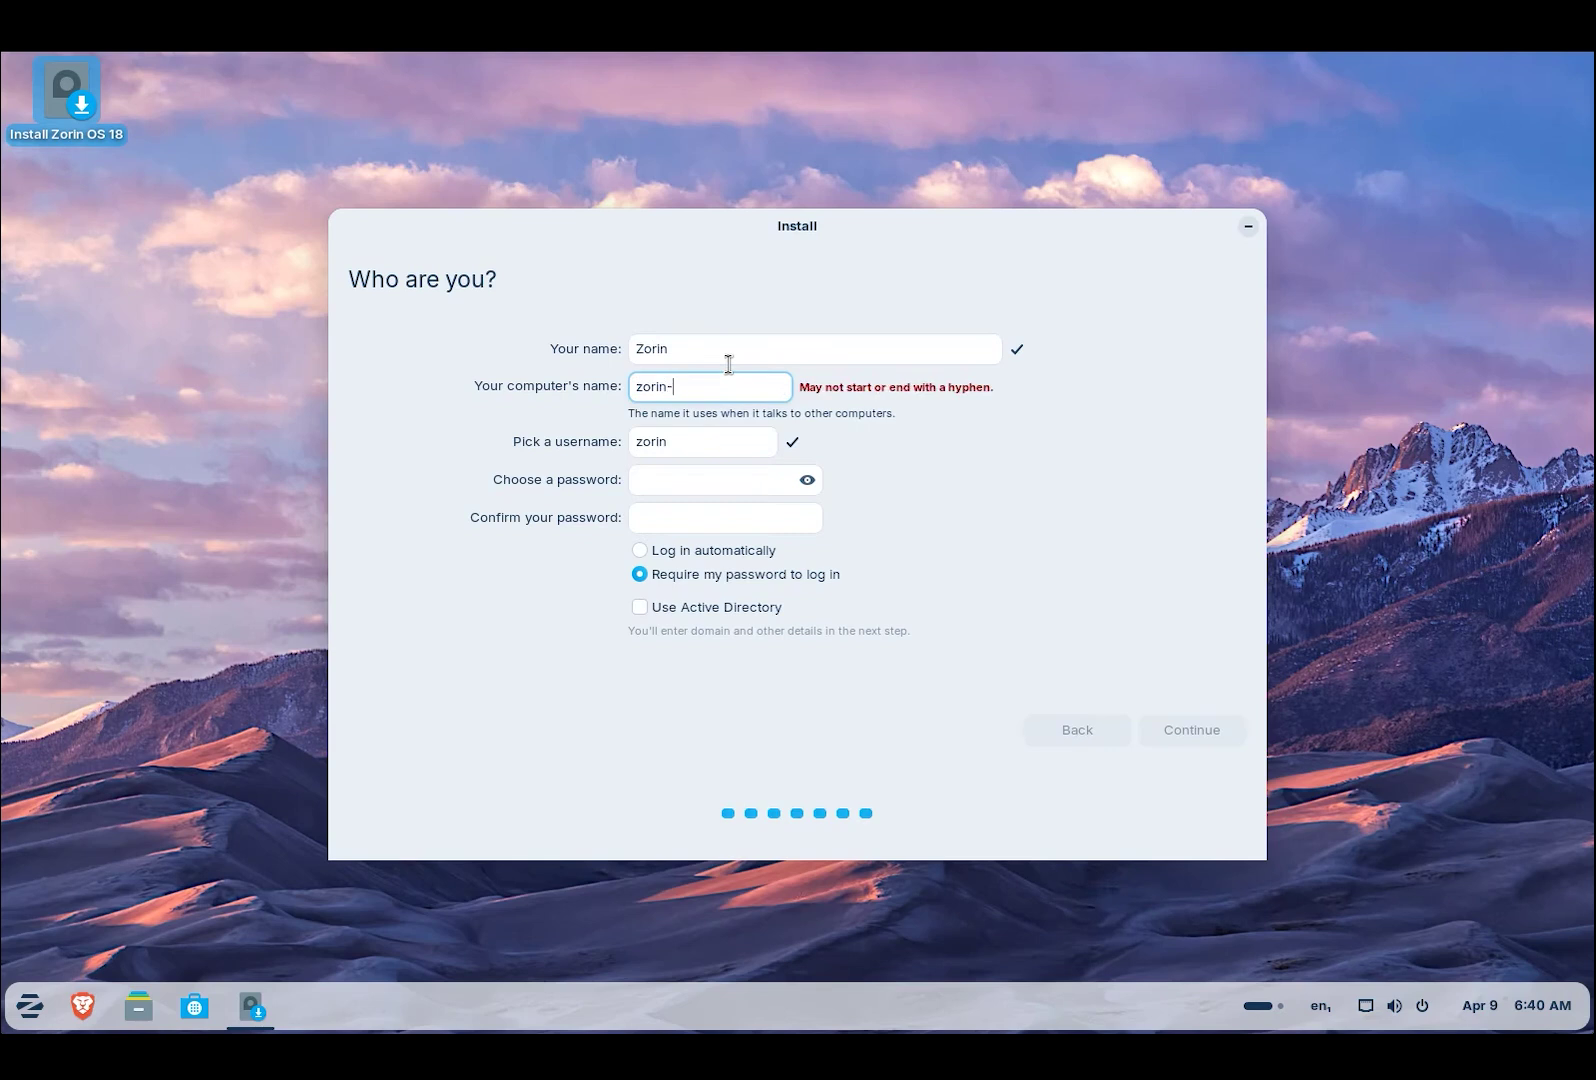
type("vm")
left_click(673, 442)
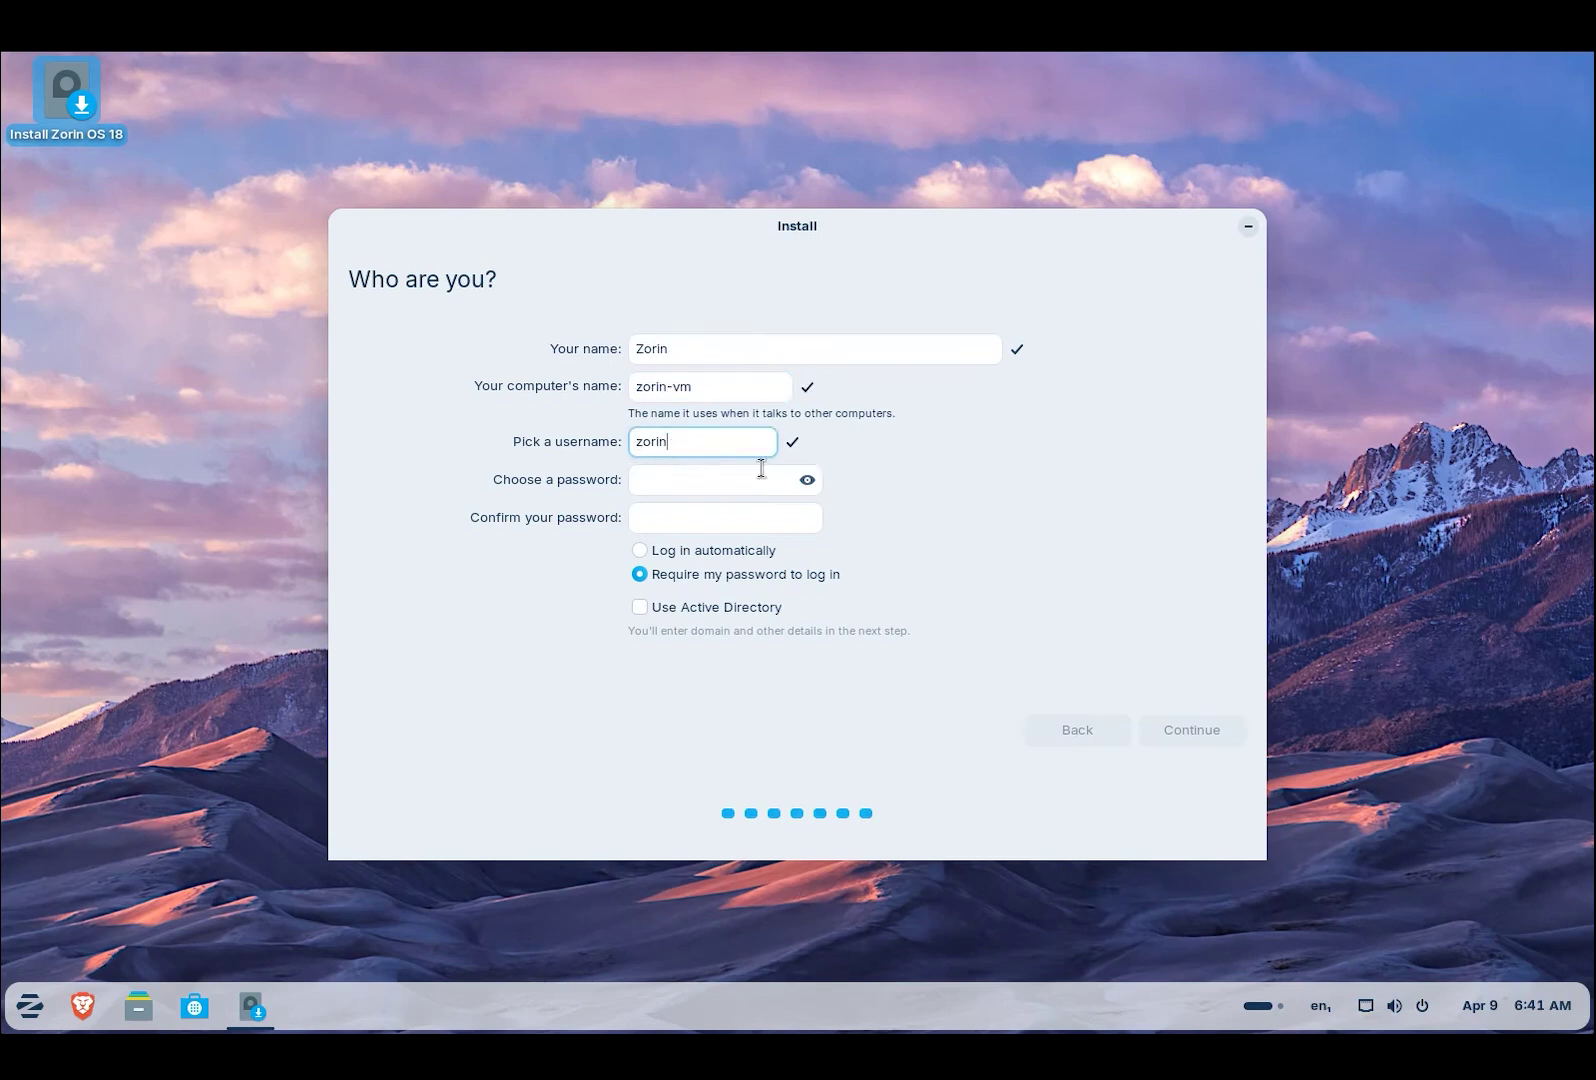
Enter and confirm the account password, keep it required for login, and proceed with the installation
left_click(670, 484)
type("******")
left_click(776, 520)
type("******")
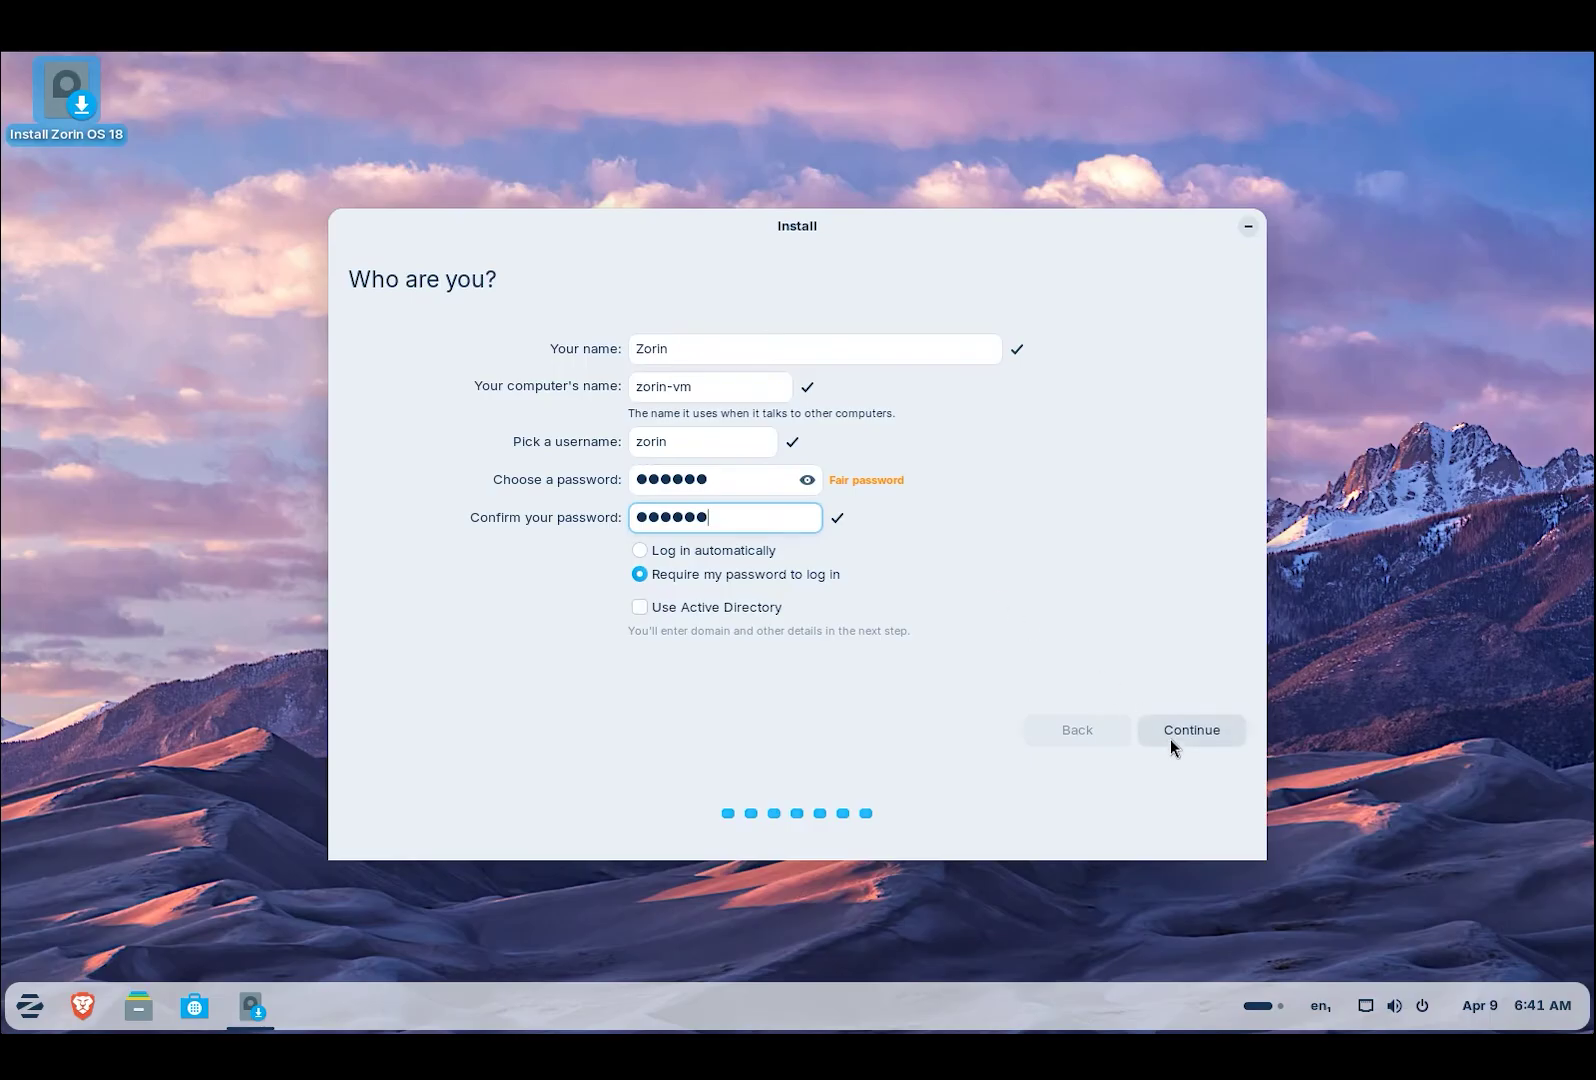
left_click(1180, 740)
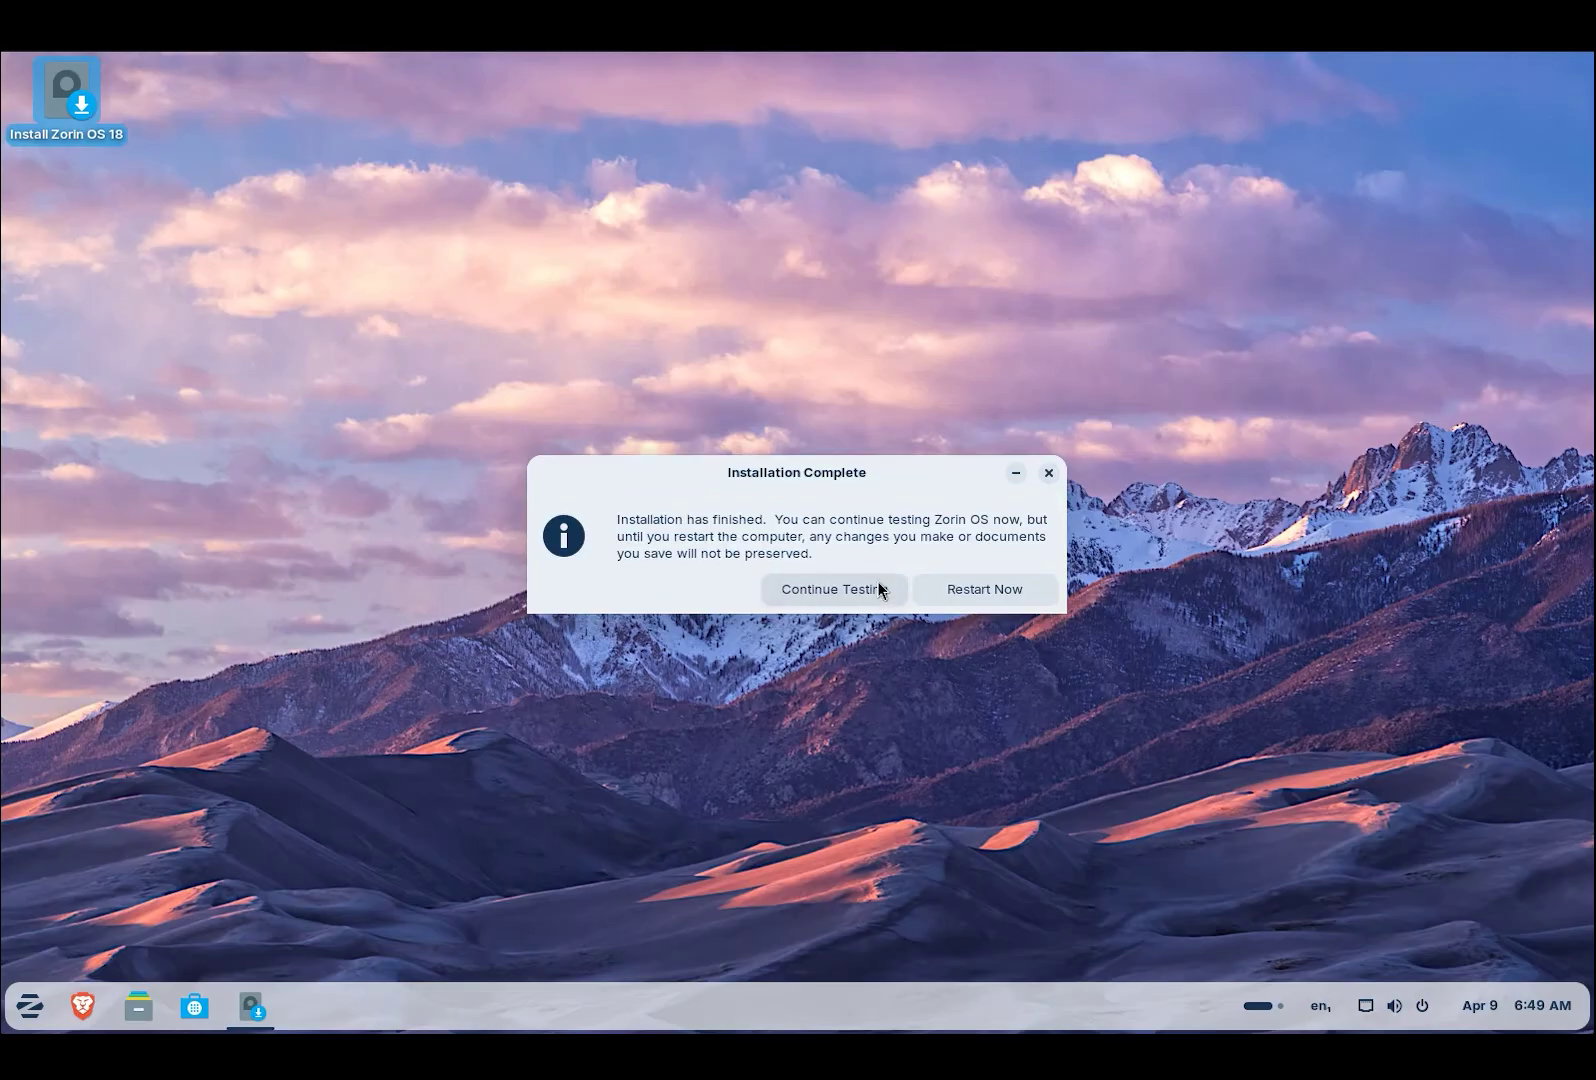
Restart the computer after the installation and boot into the installed Zorin OS
left_click(963, 582)
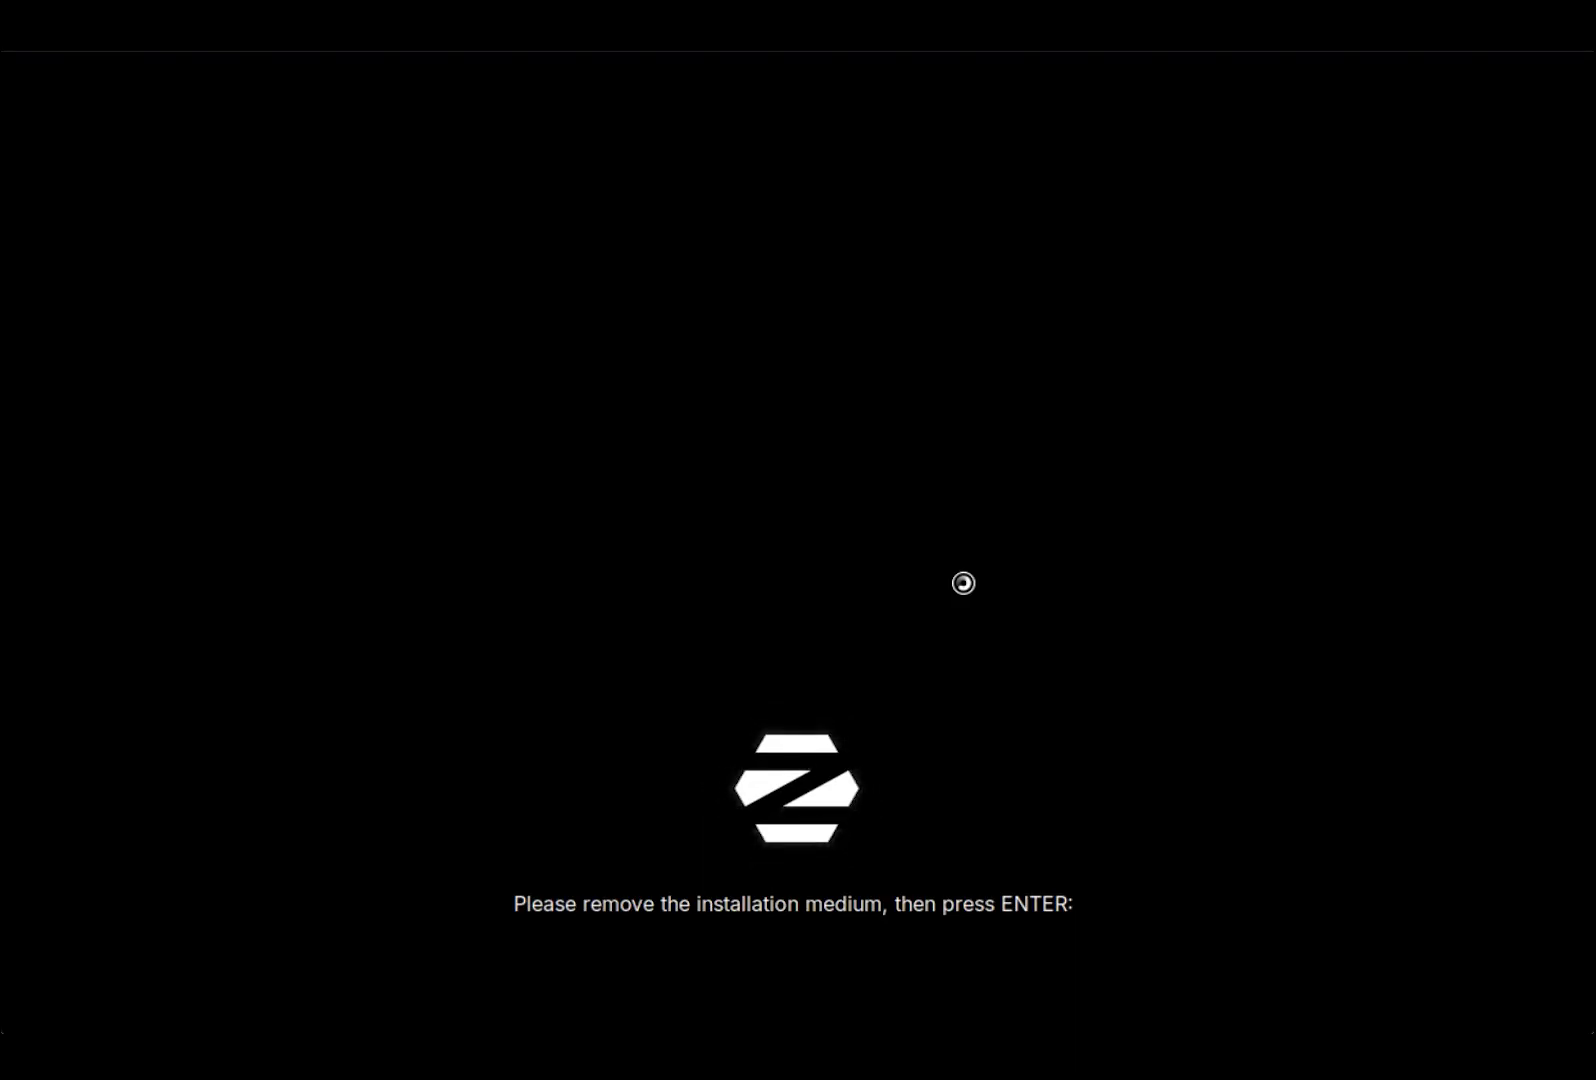
key("Return")
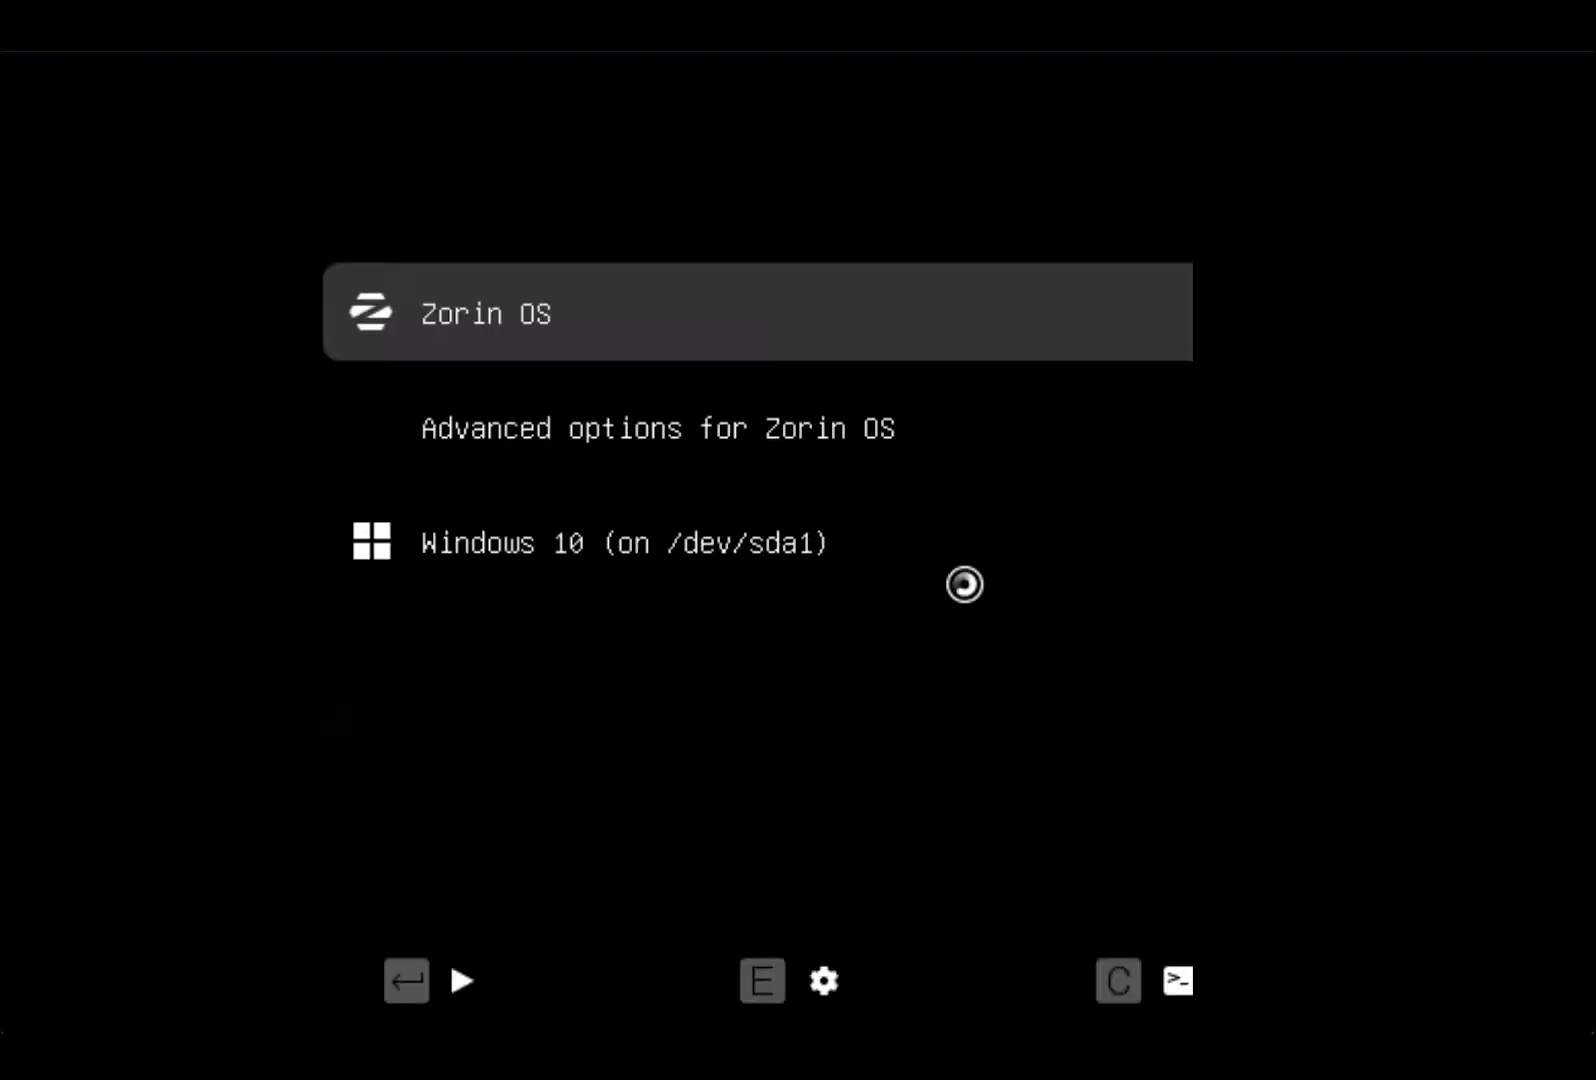
key("Return")
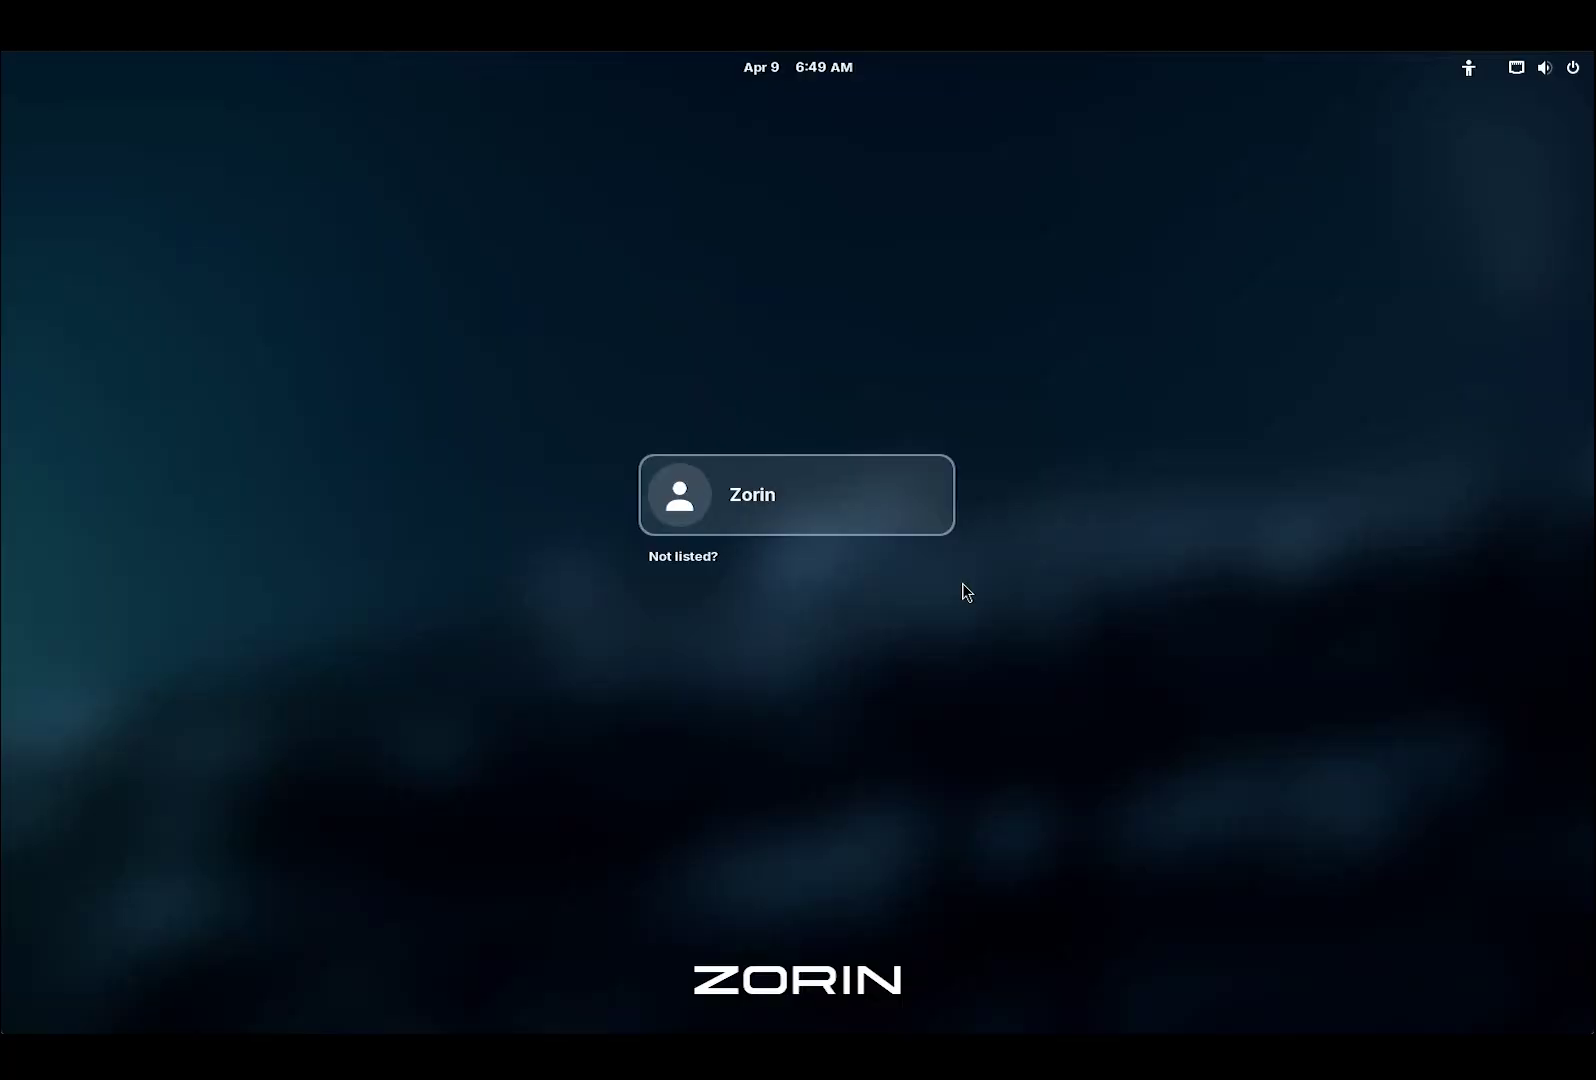
Log in to the Zorin account with its password and decline the welcome tour
type("••••")
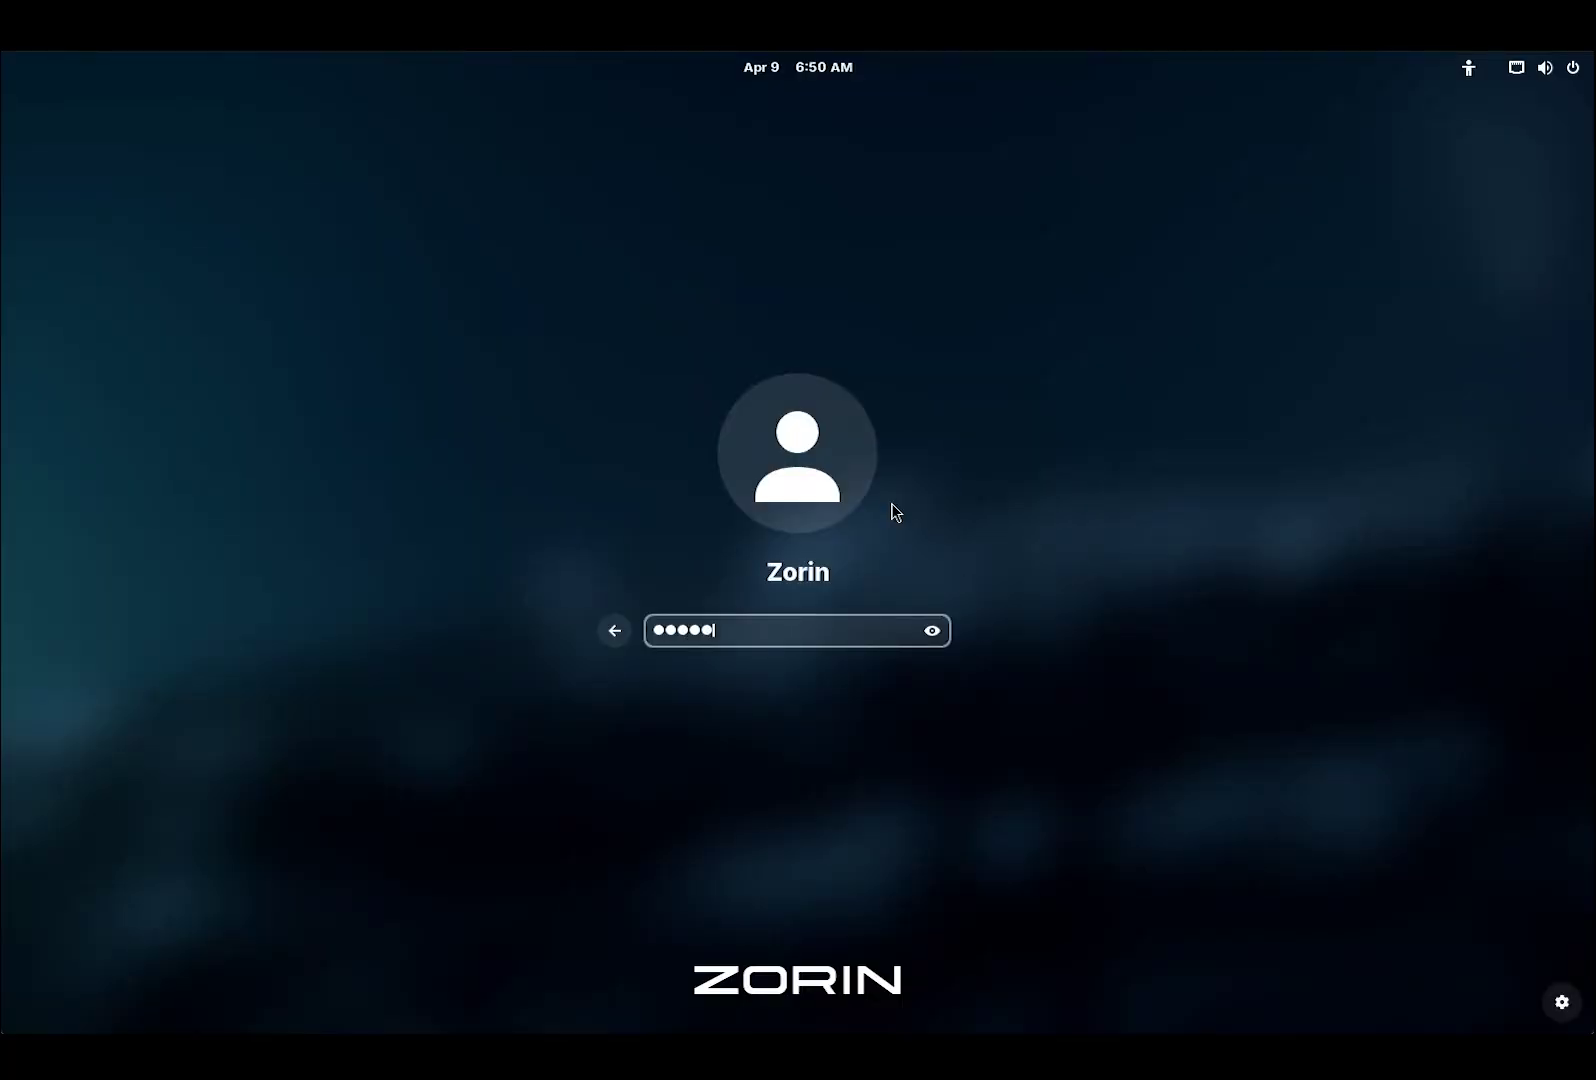
key("Return")
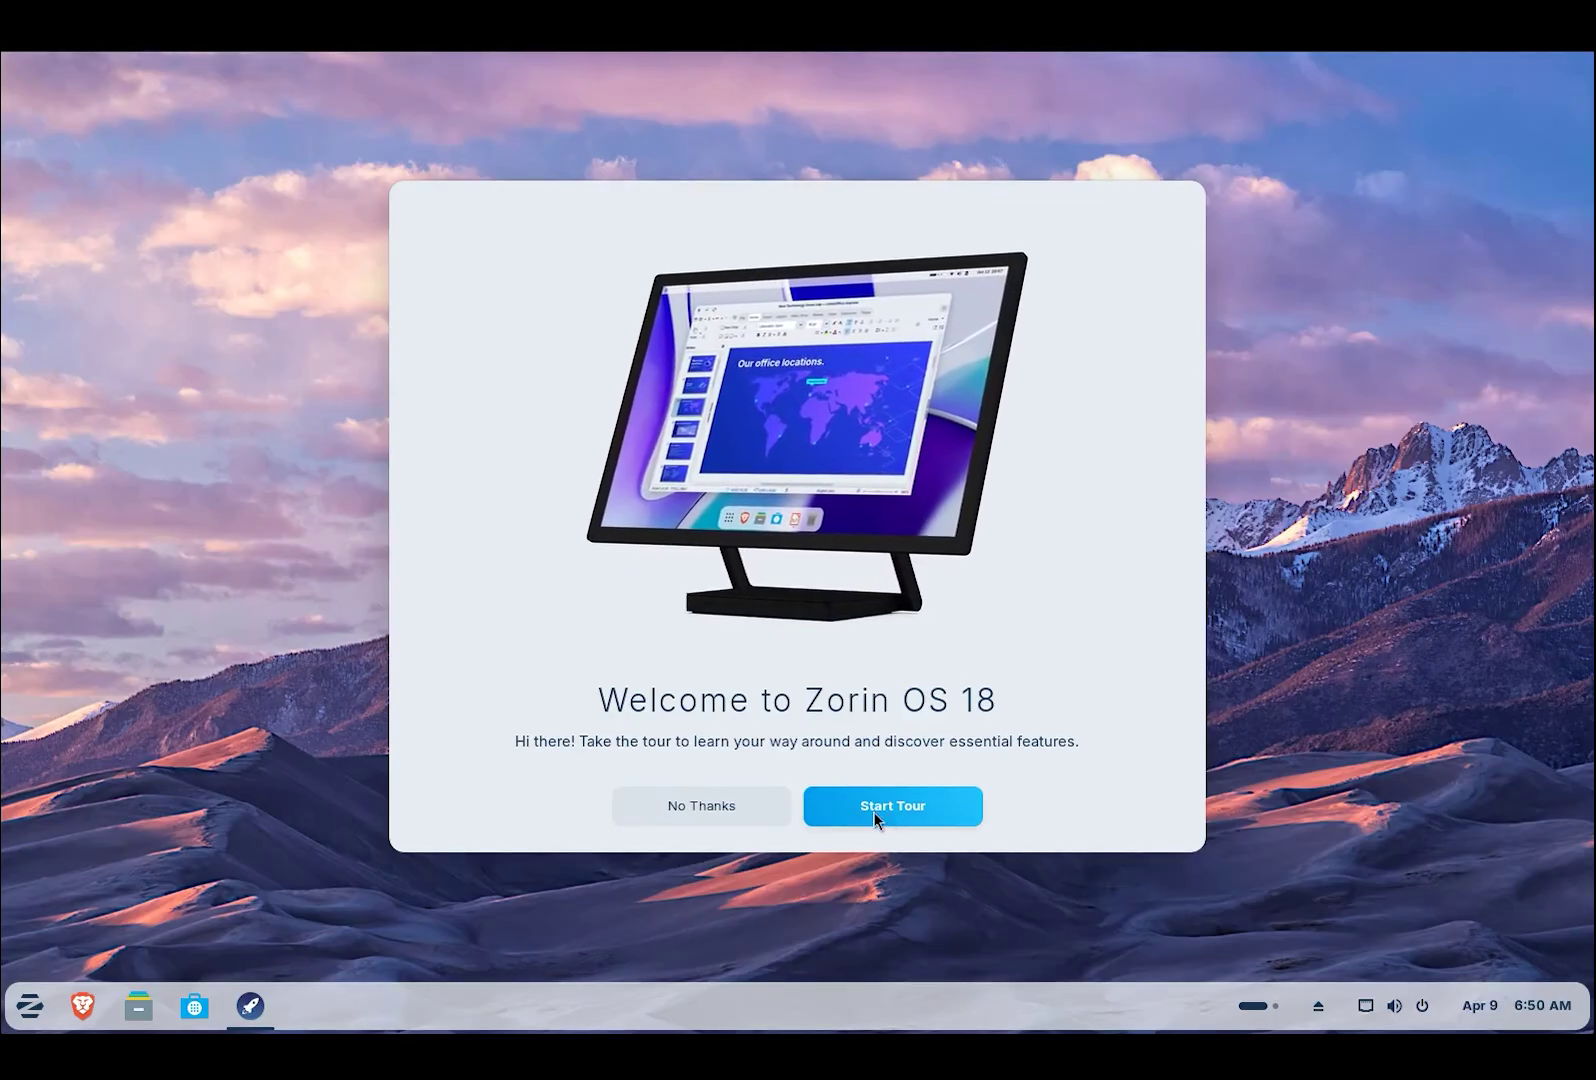
left_click(737, 810)
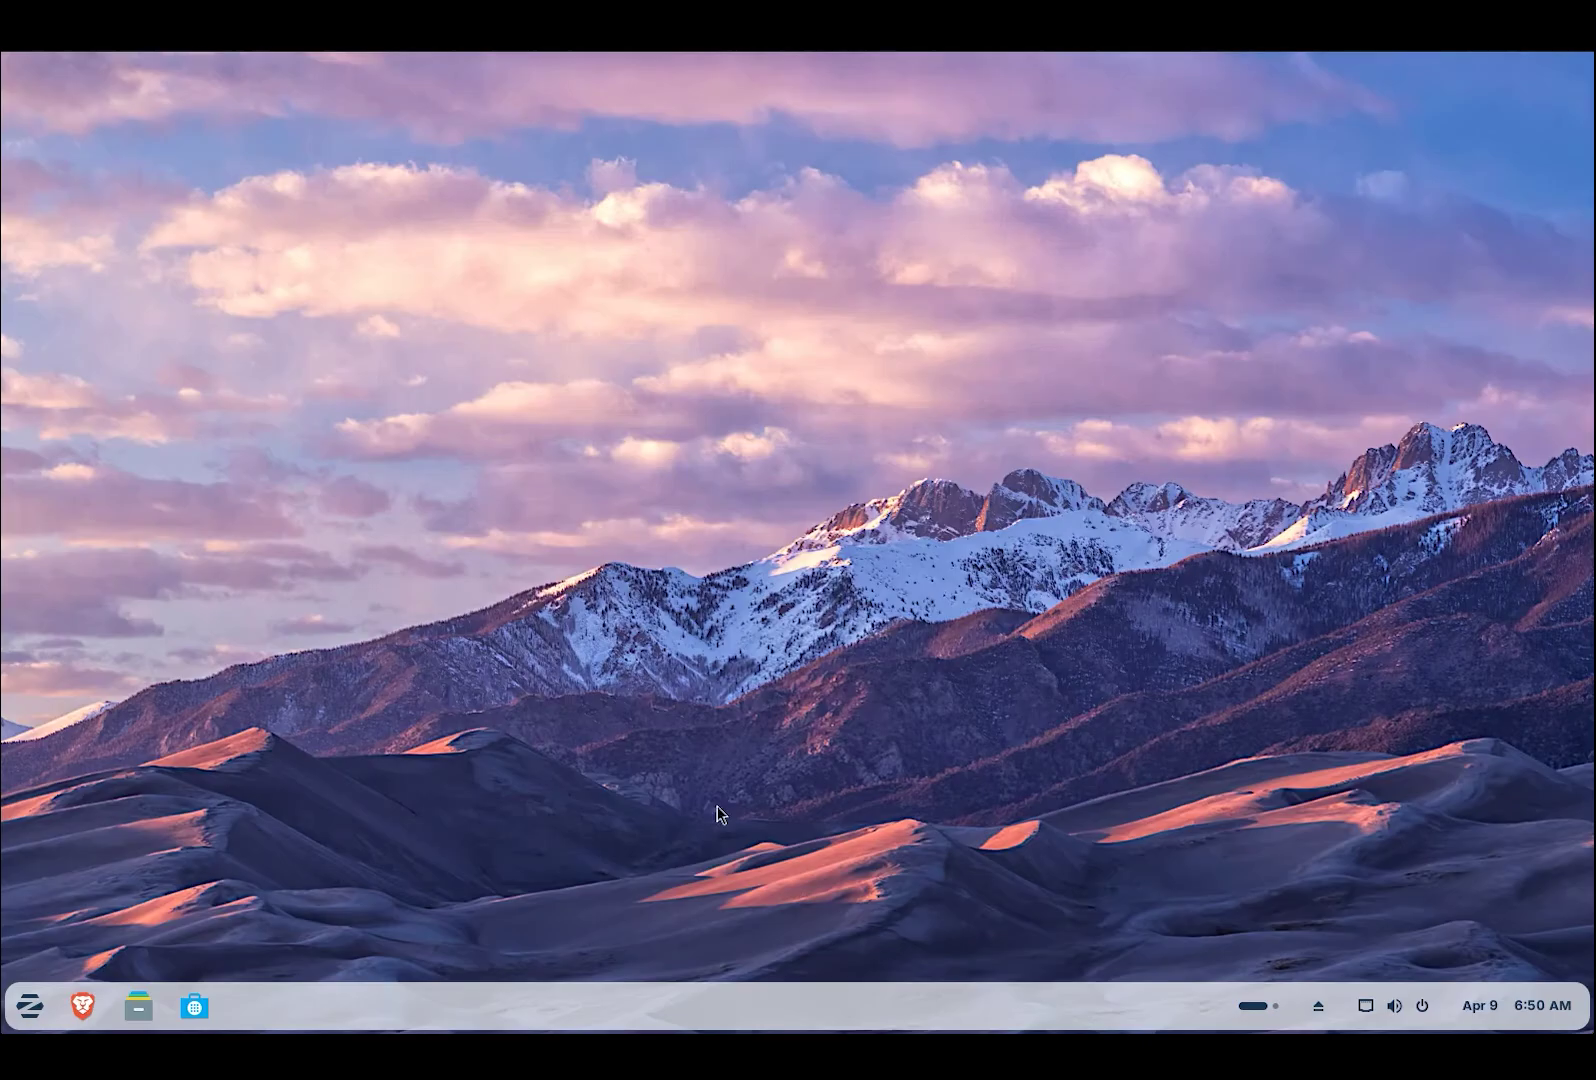
Restart the computer from the installed Zorin OS desktop
left_click(29, 1006)
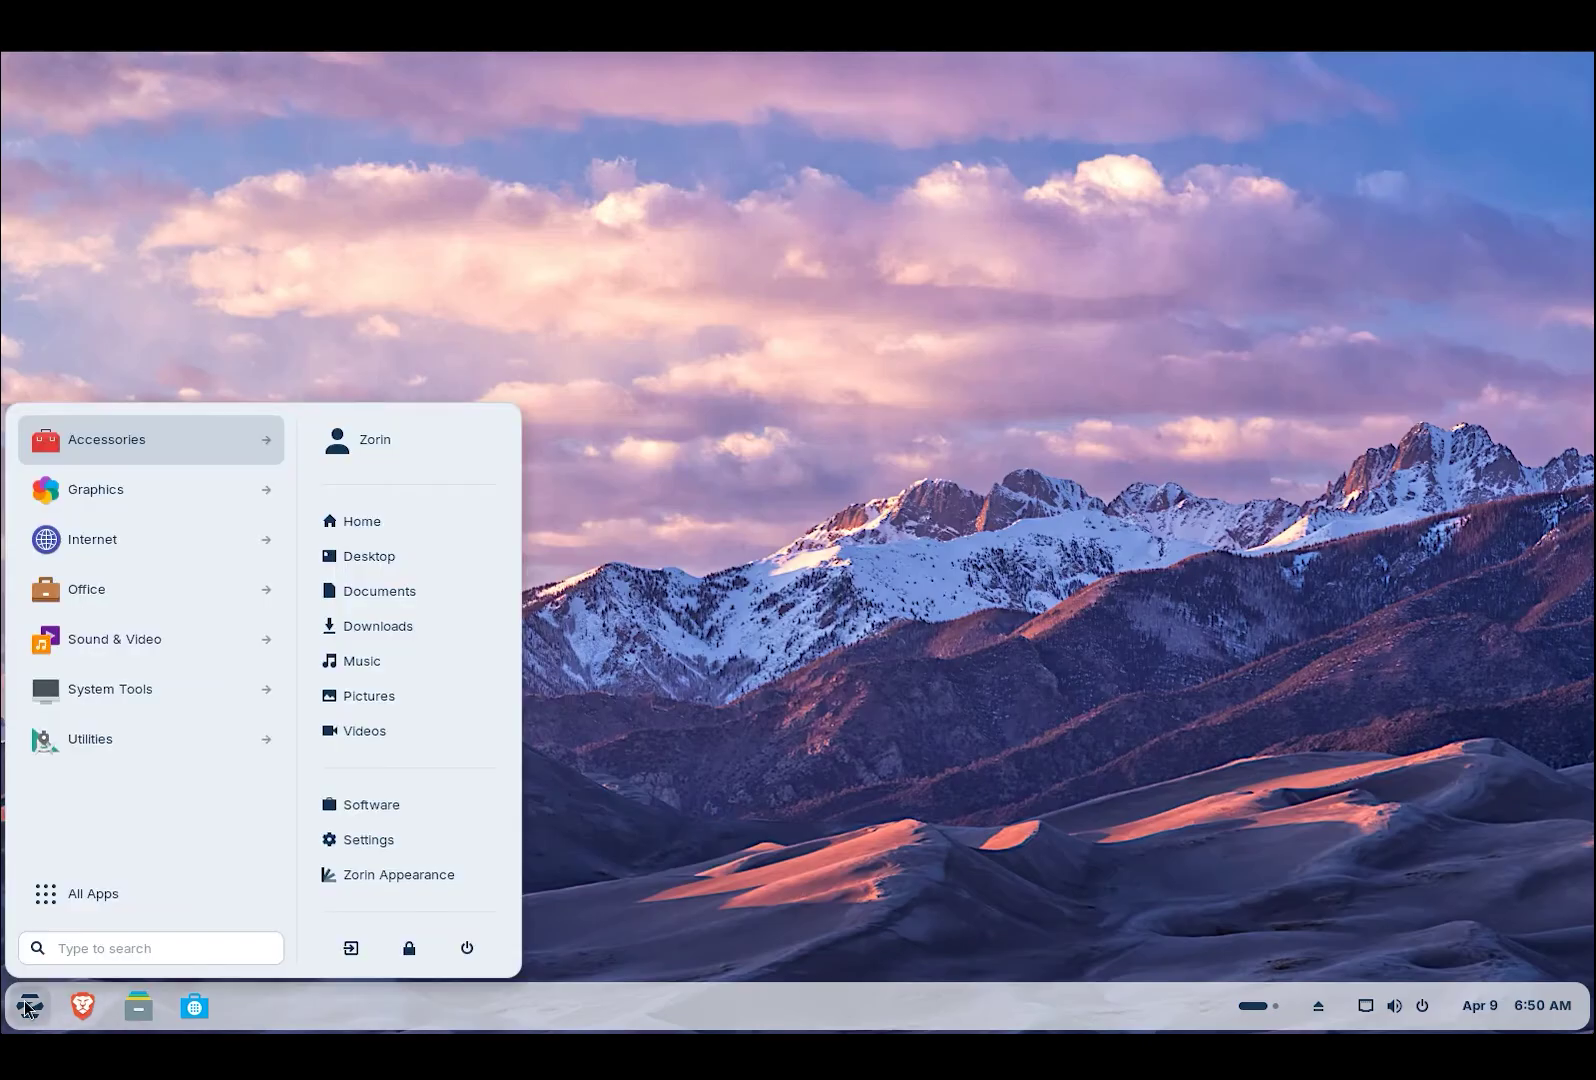
left_click(467, 948)
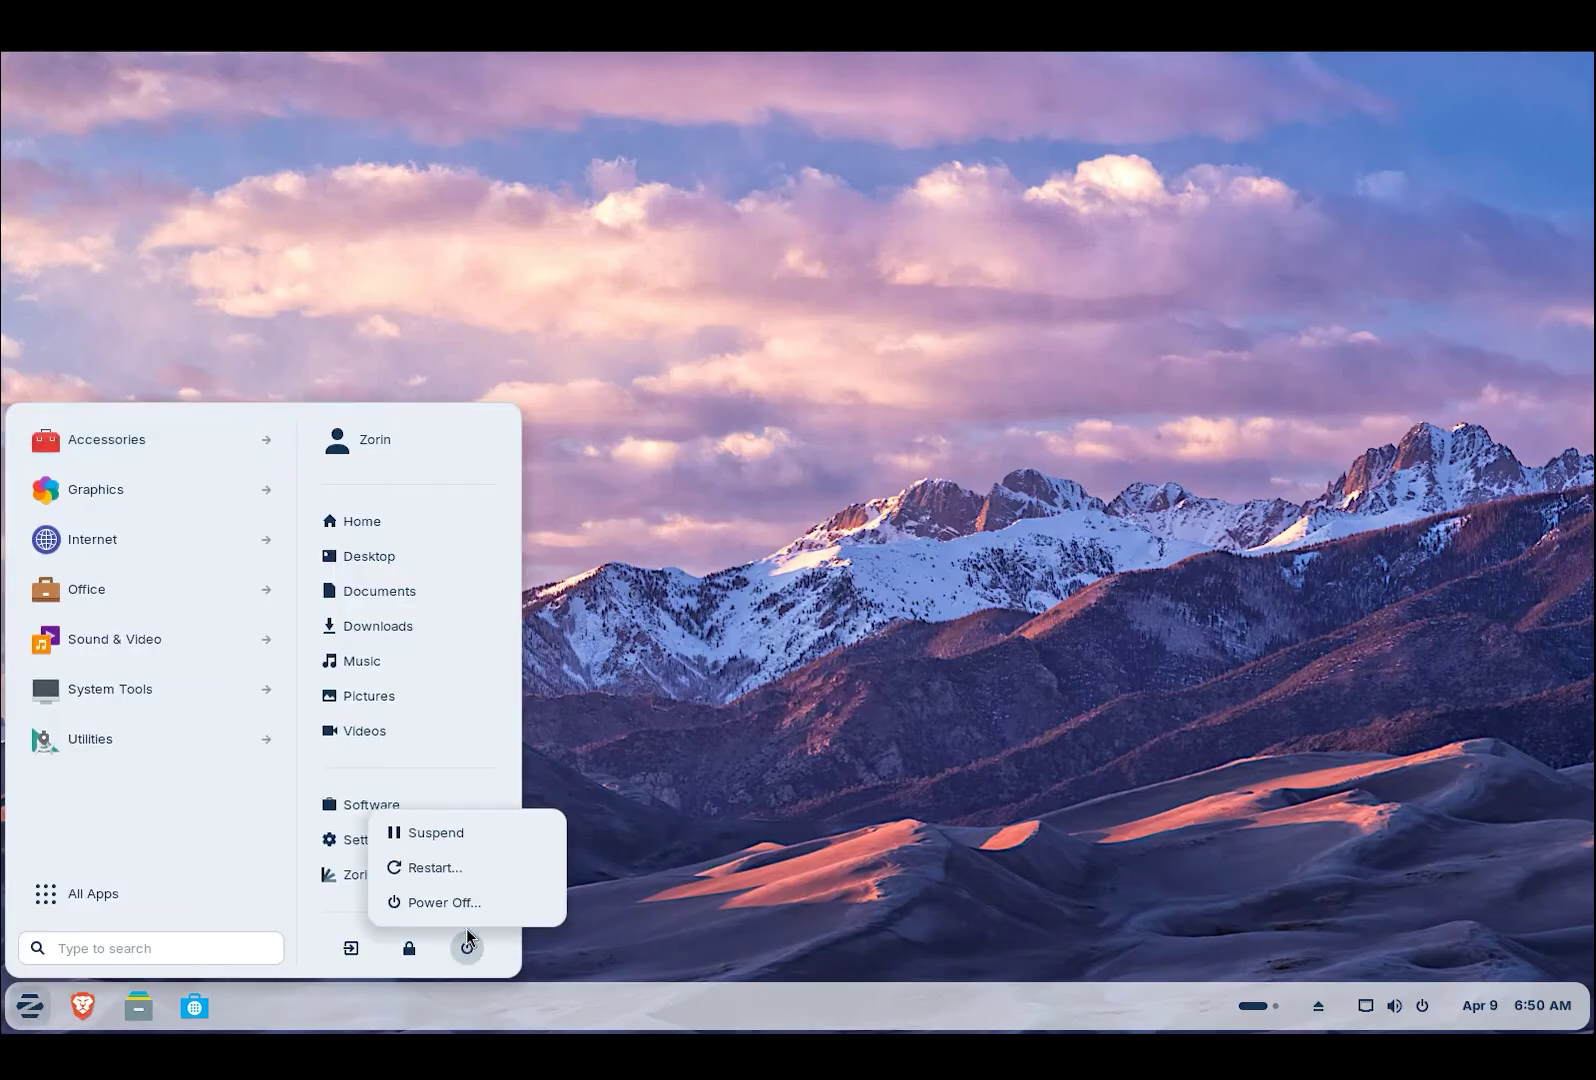
left_click(462, 877)
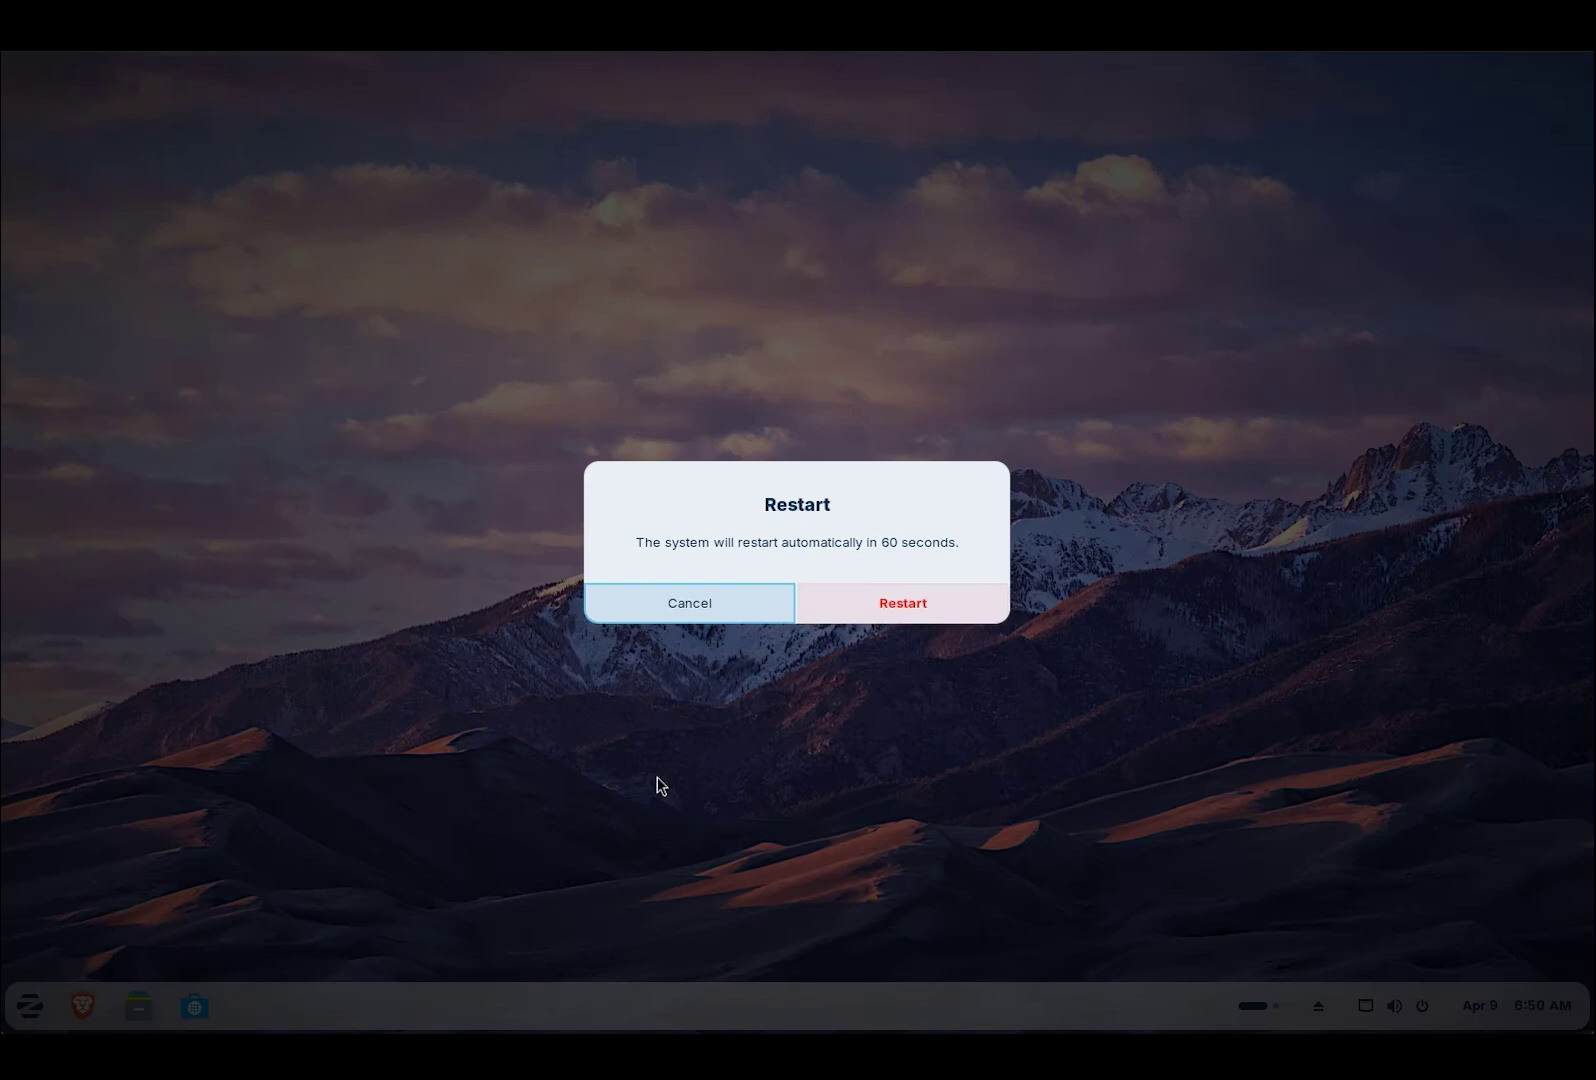
left_click(938, 607)
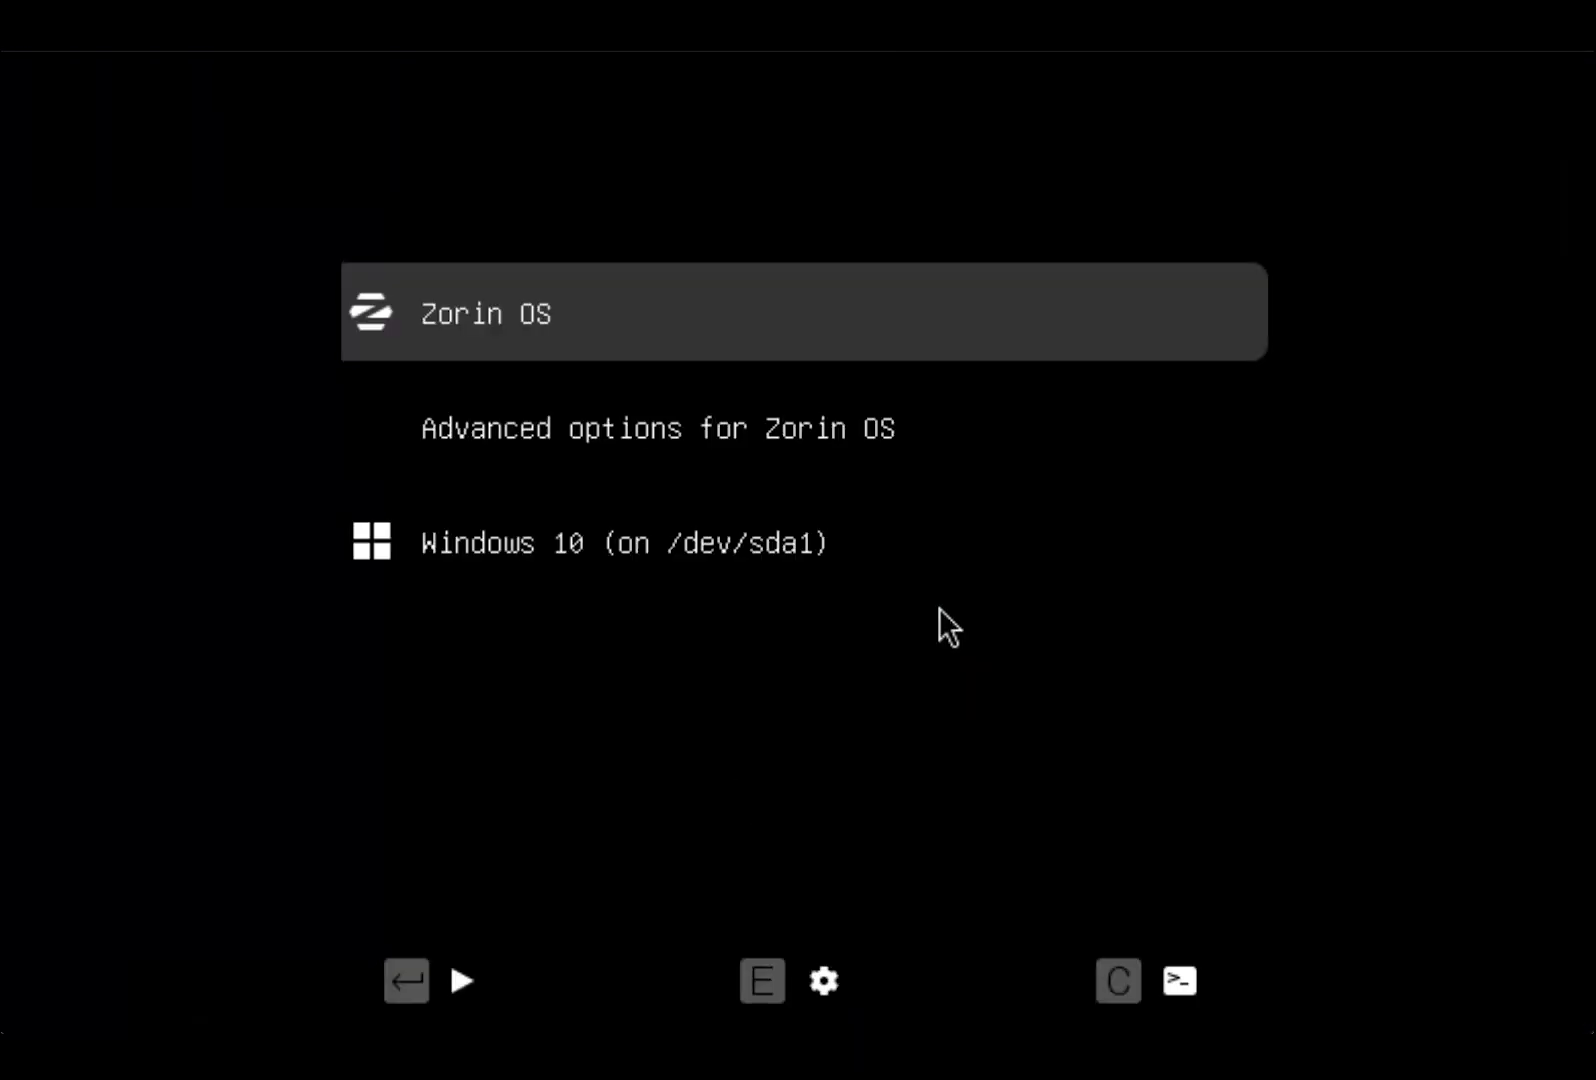
Boot Windows 10 (on /dev/sda1) from the boot menu
key("Down")
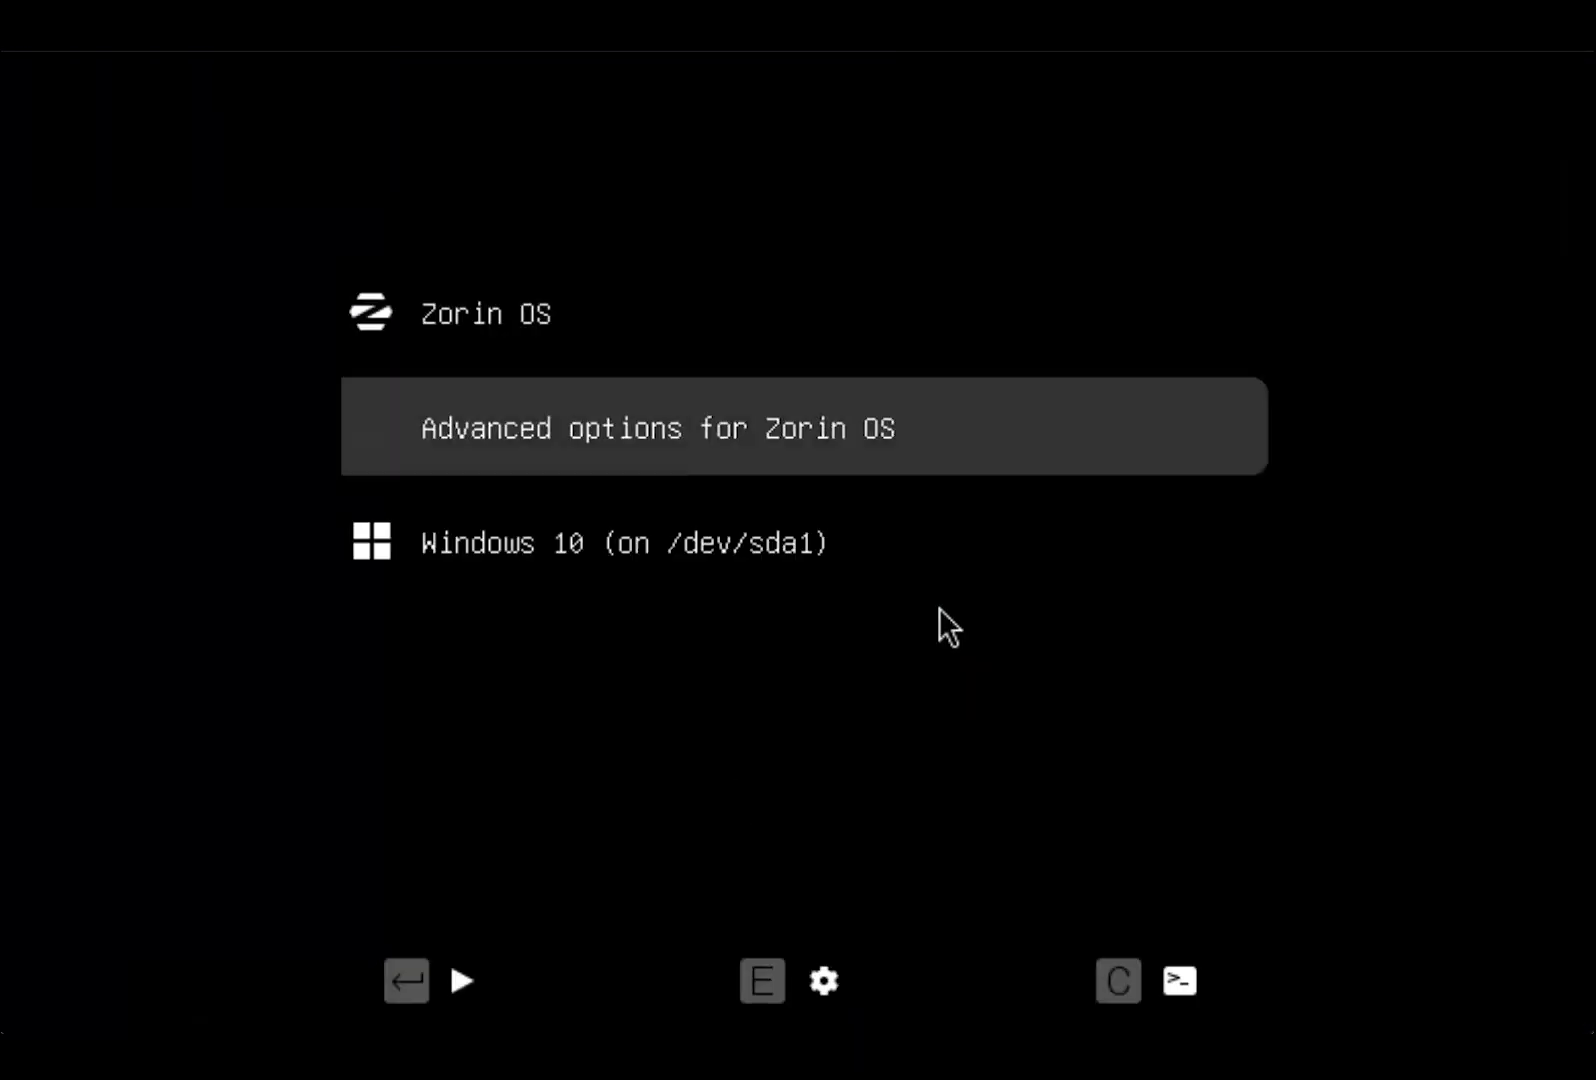
key("Down")
key("Return")
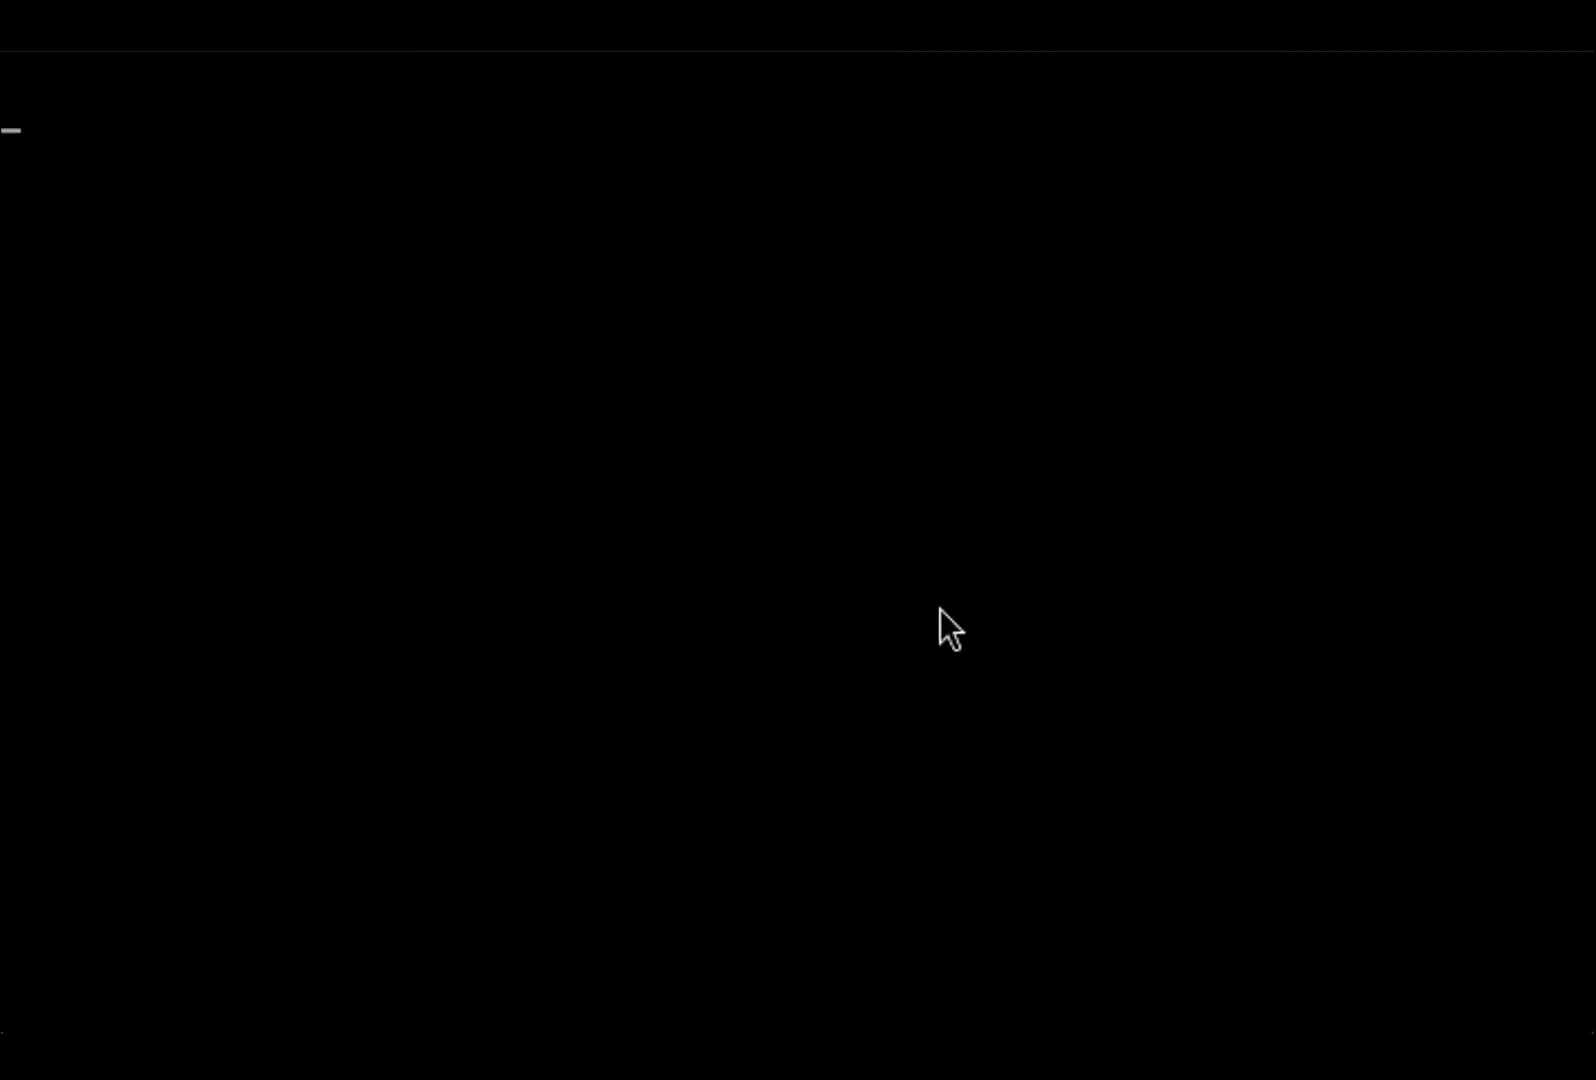